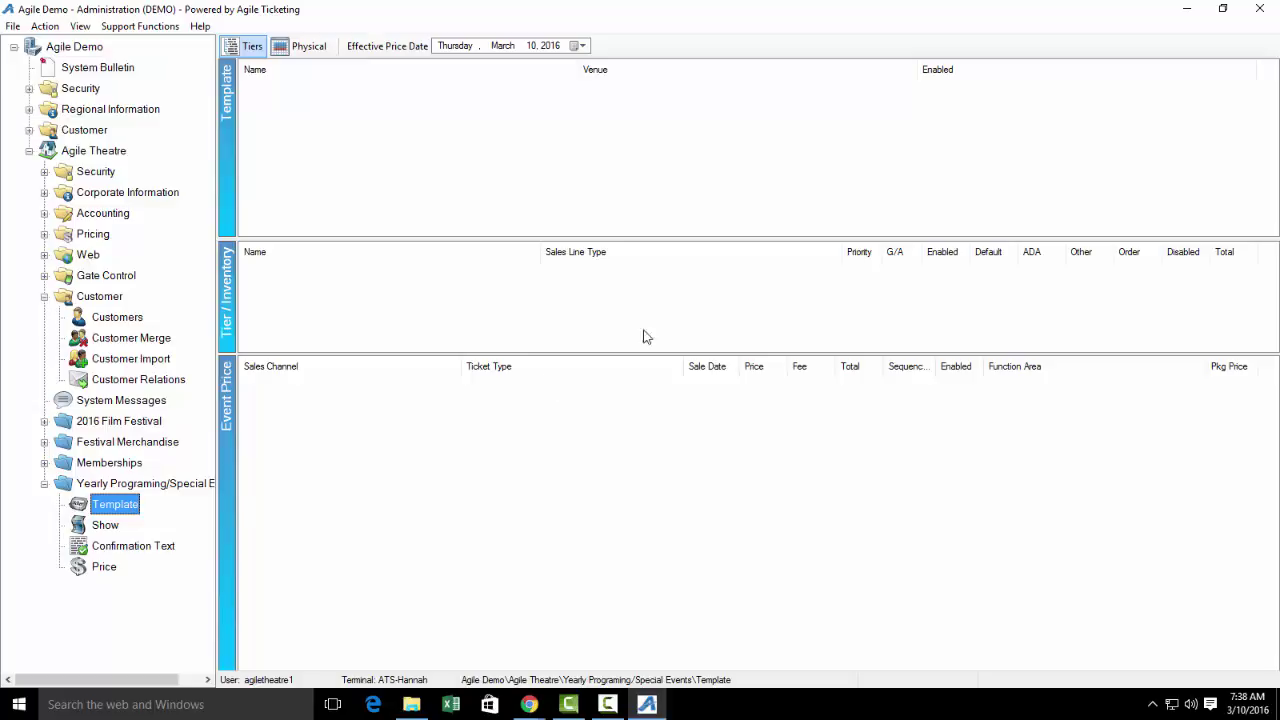
Start a new template for Yearly Programing/Special Events with the event type Opening Night Gala
{"action": "right_click", "coordinate": [262, 97]}
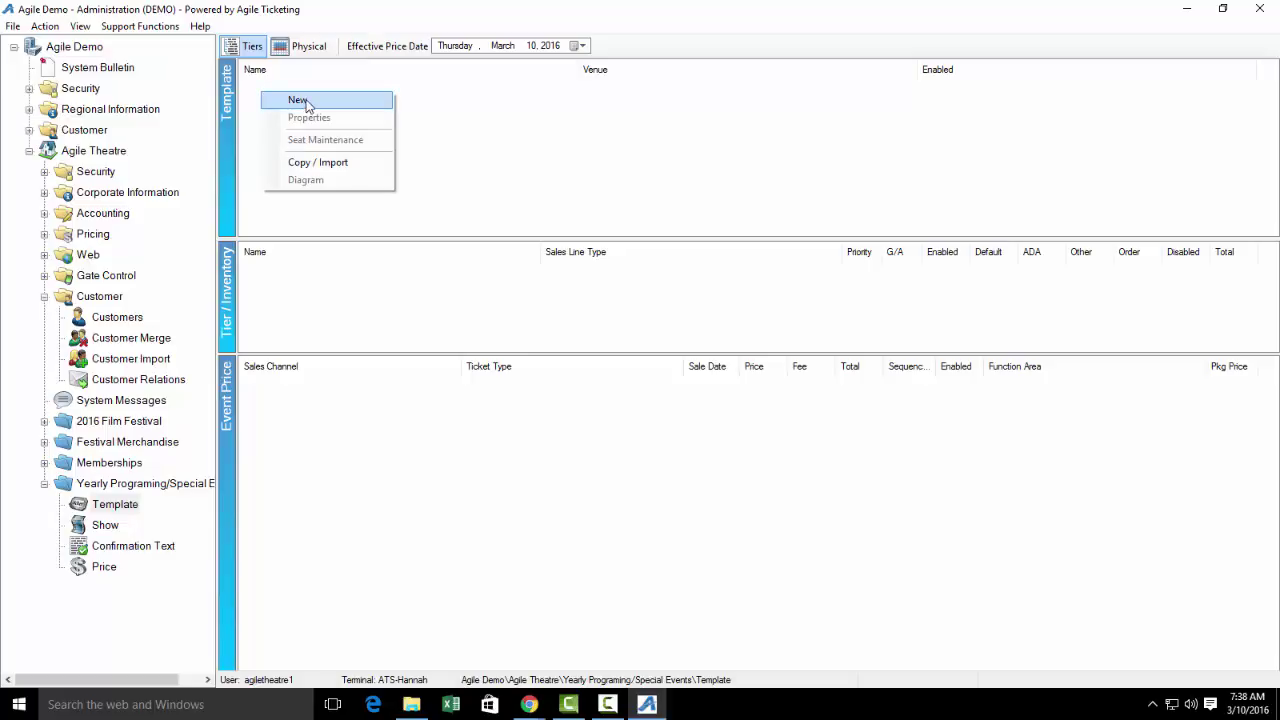
{"action": "left_click", "coordinate": [305, 101]}
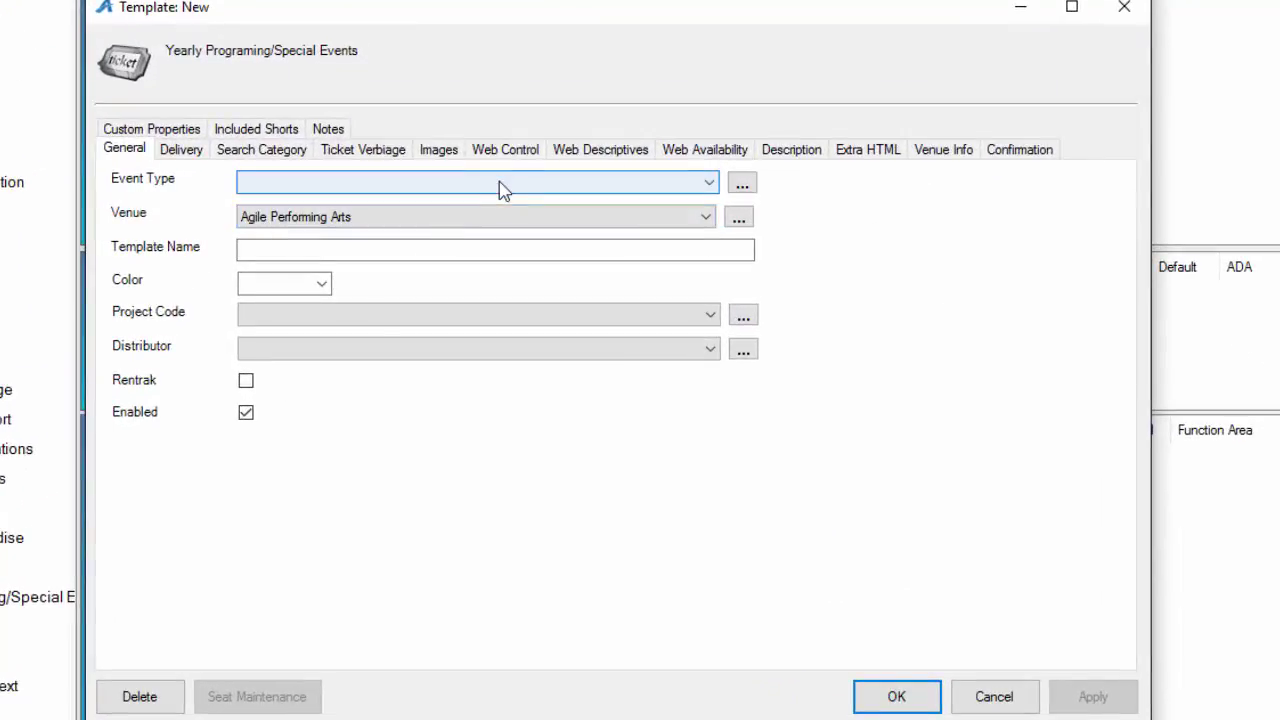
{"action": "left_click", "coordinate": [460, 188]}
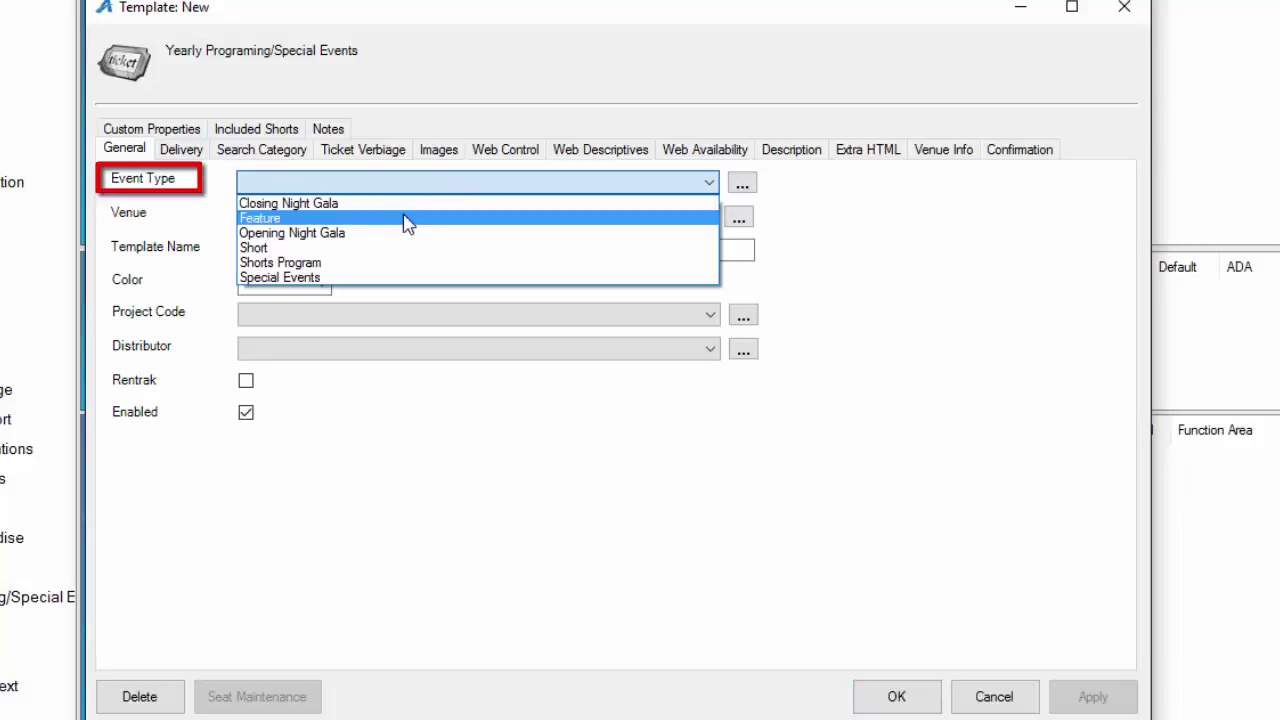
{"action": "left_click", "coordinate": [386, 233]}
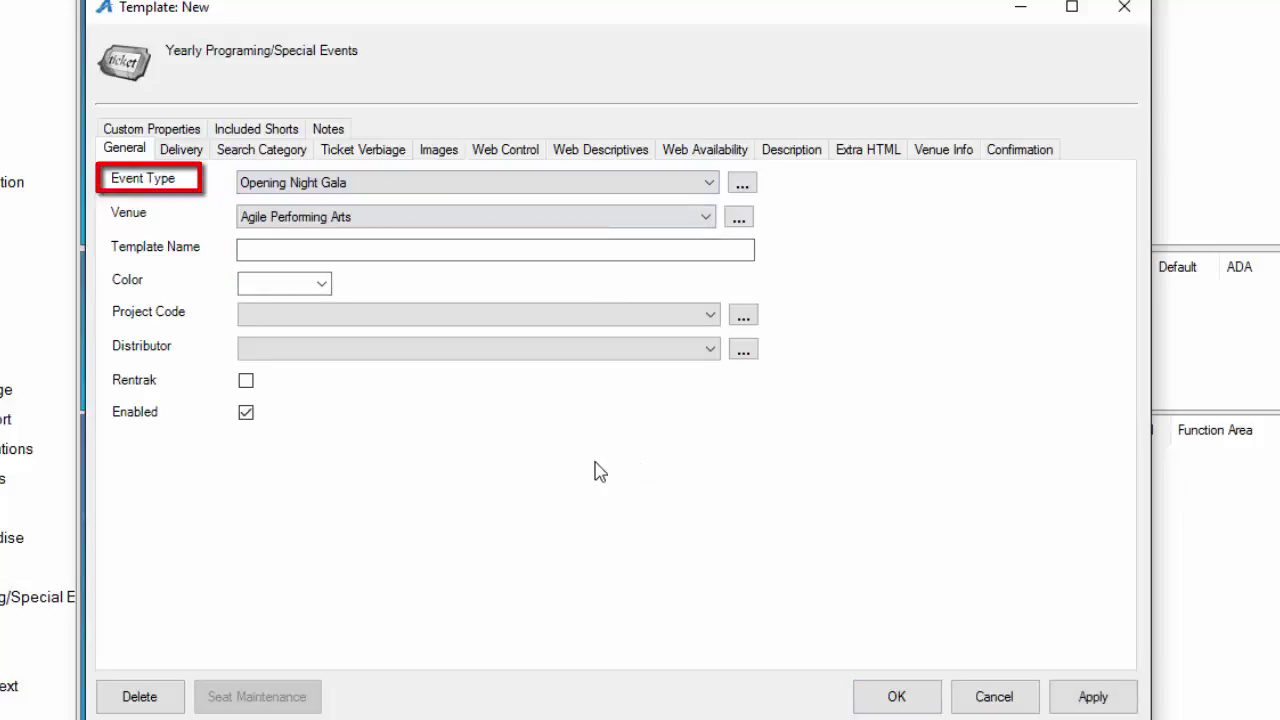
Keep Agile Performing Arts as the venue and name the template Agile PAC Reserved Seating Chart
{"action": "left_click", "coordinate": [365, 246]}
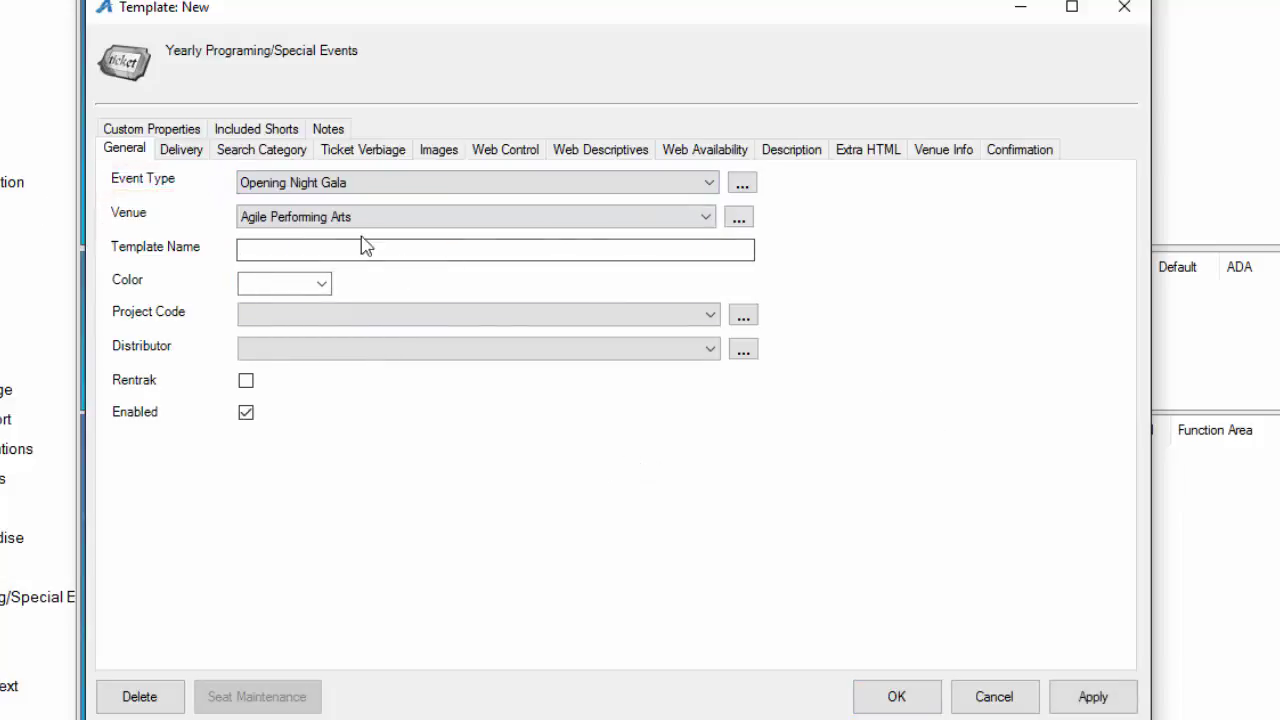
{"action": "left_click", "coordinate": [431, 220]}
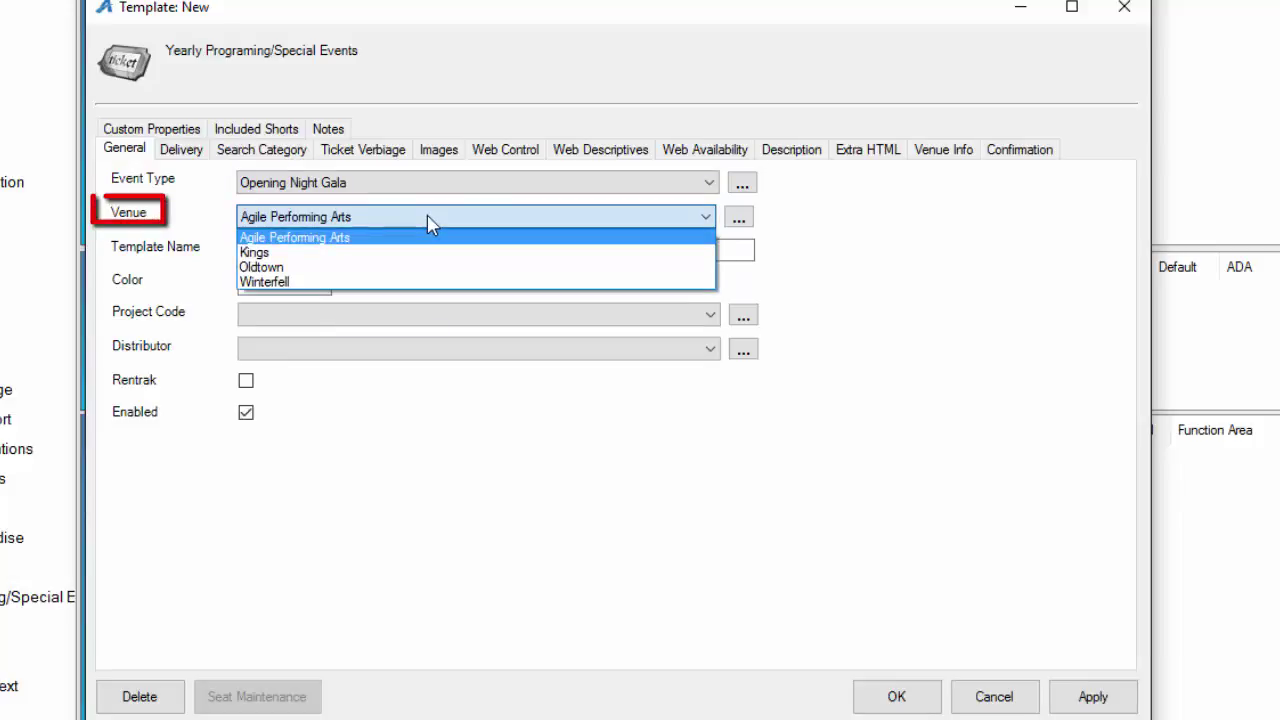
{"action": "left_click", "coordinate": [430, 222]}
{"action": "left_click", "coordinate": [318, 252]}
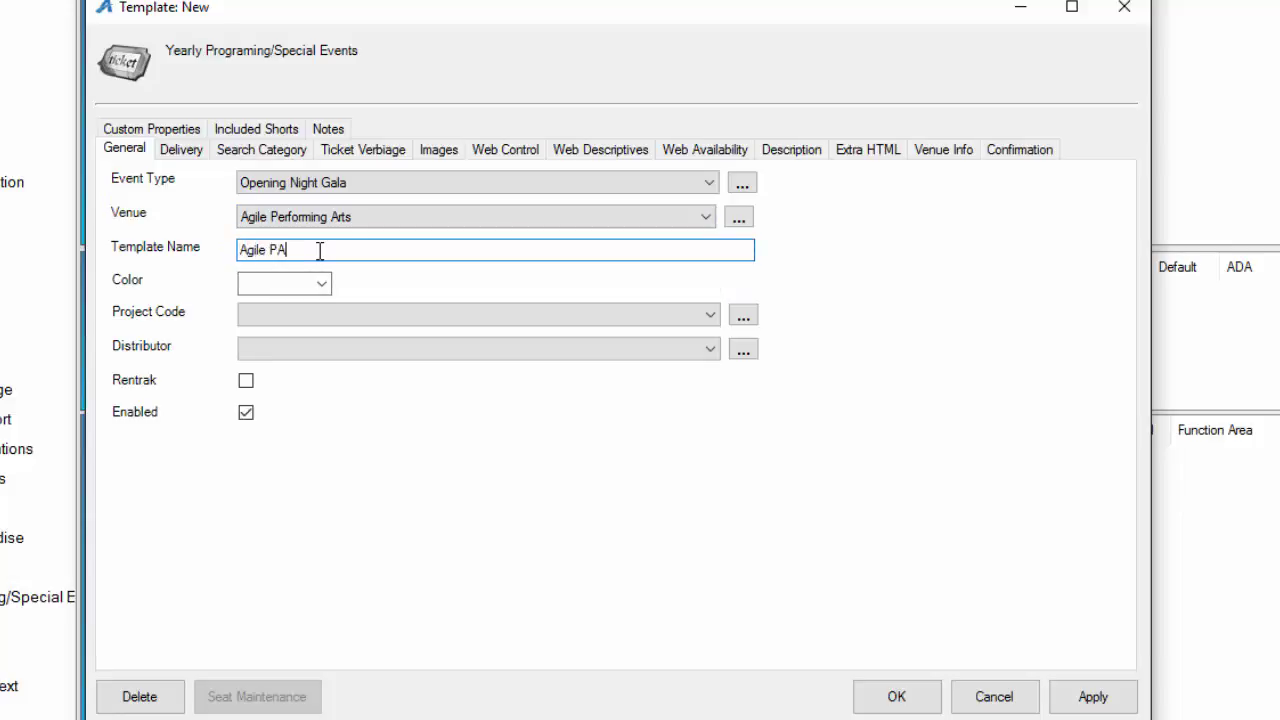
{"action": "type", "text": "Agile PAC REserved Seating Chart"}
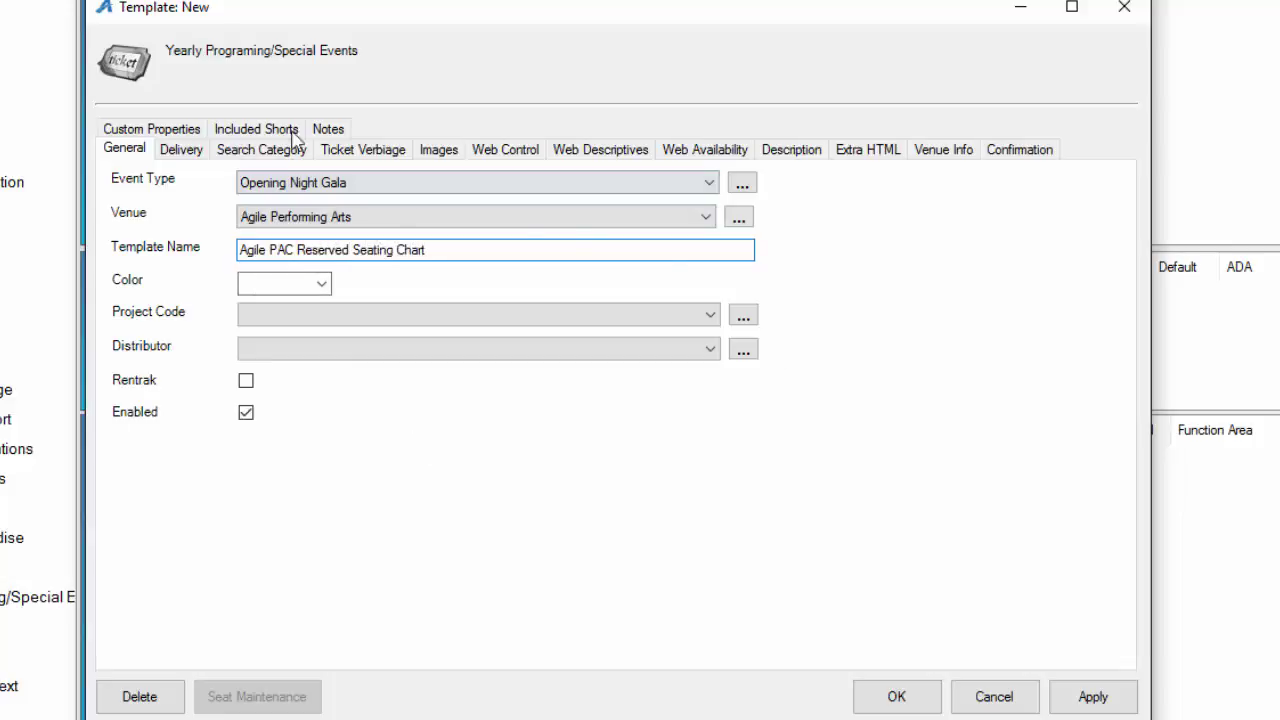
Enable the E-Delivery, USPS First Class and Will Call delivery methods for the template
{"action": "left_click", "coordinate": [180, 150]}
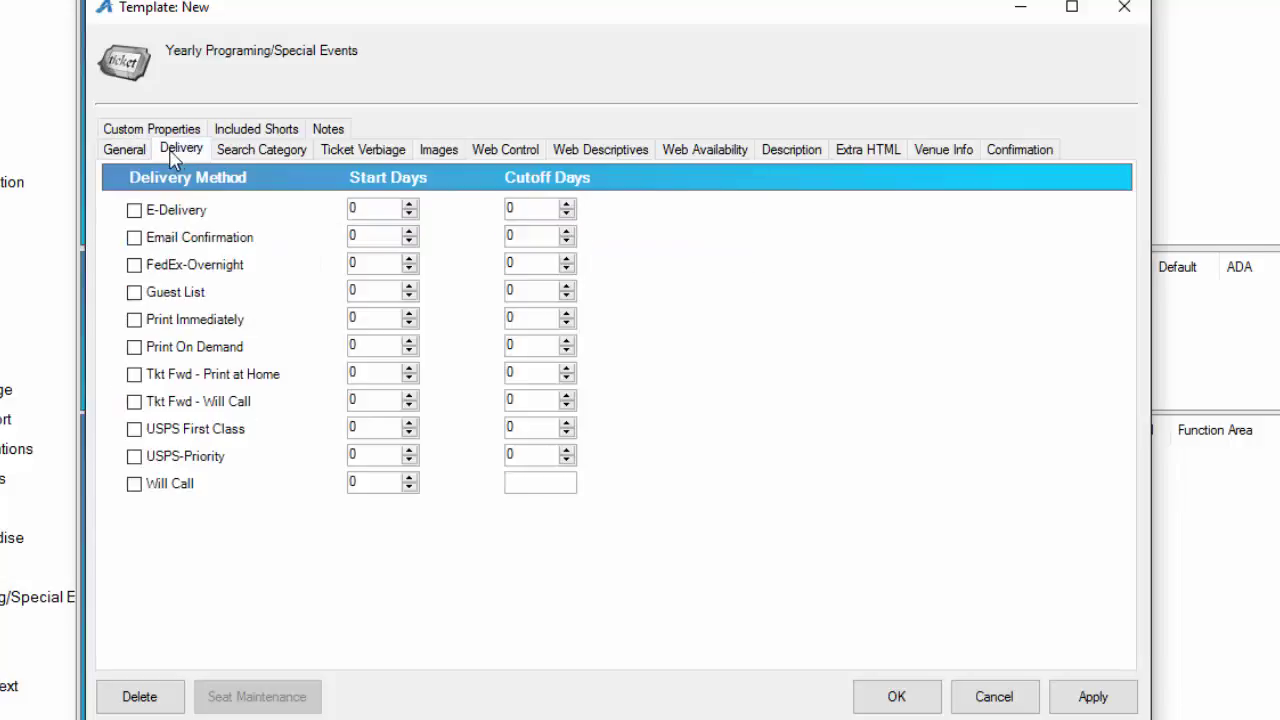
{"action": "left_click", "coordinate": [152, 213]}
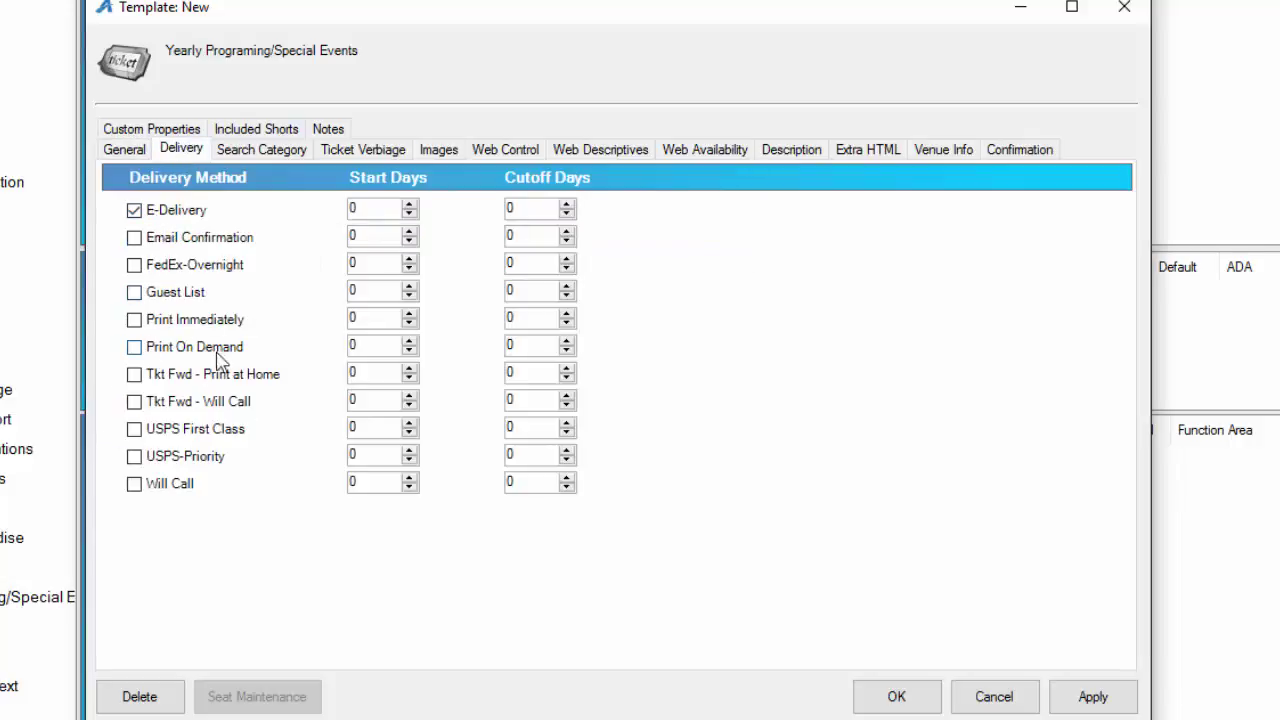
{"action": "left_click", "coordinate": [135, 401]}
{"action": "left_click", "coordinate": [148, 405]}
{"action": "left_click", "coordinate": [137, 486]}
{"action": "left_click", "coordinate": [140, 432]}
Set the start days to 999 for E-Delivery and USPS First Class, and fill in the Will Call start days
{"action": "left_click", "coordinate": [383, 207]}
{"action": "type", "text": "999"}
{"action": "left_click", "coordinate": [372, 430]}
{"action": "type", "text": "999"}
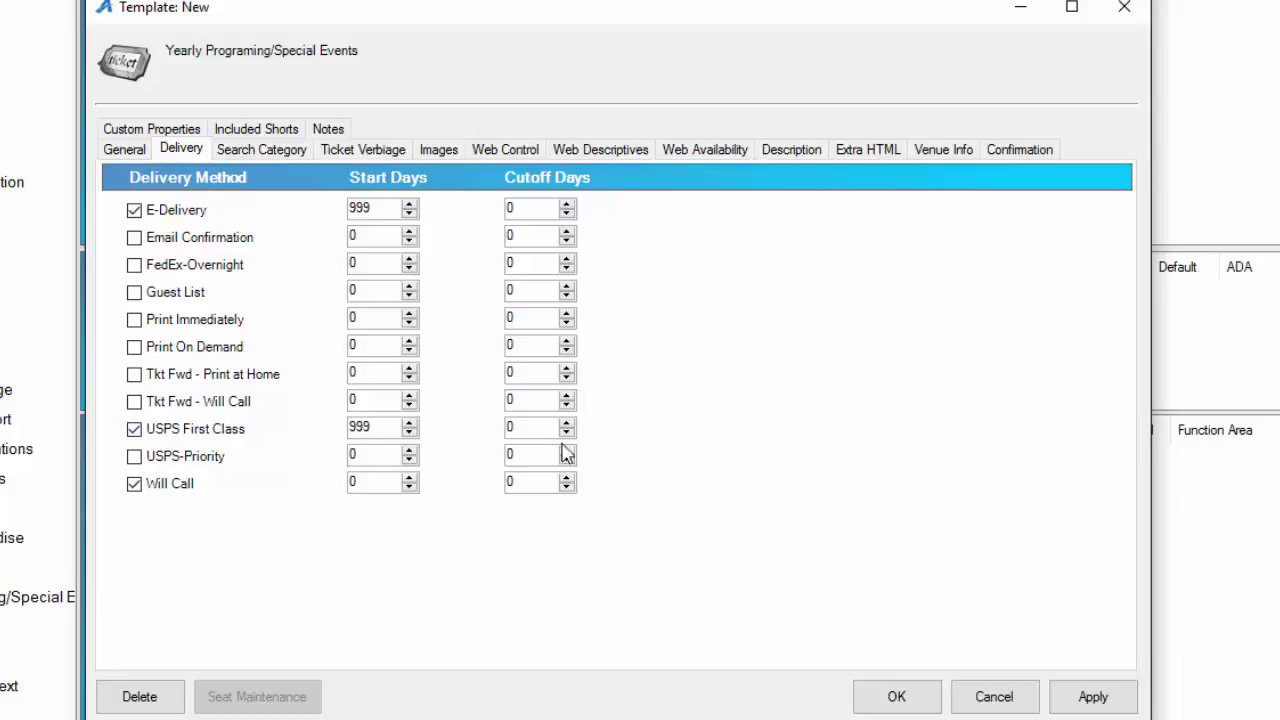
{"action": "left_click", "coordinate": [510, 425]}
{"action": "left_click", "coordinate": [365, 484]}
{"action": "type", "text": "9"}
Upload the seating chart picture from the SPAC Images folder as the overhead image, automatically resized and with an automatically created thumbnail
{"action": "left_click", "coordinate": [438, 150]}
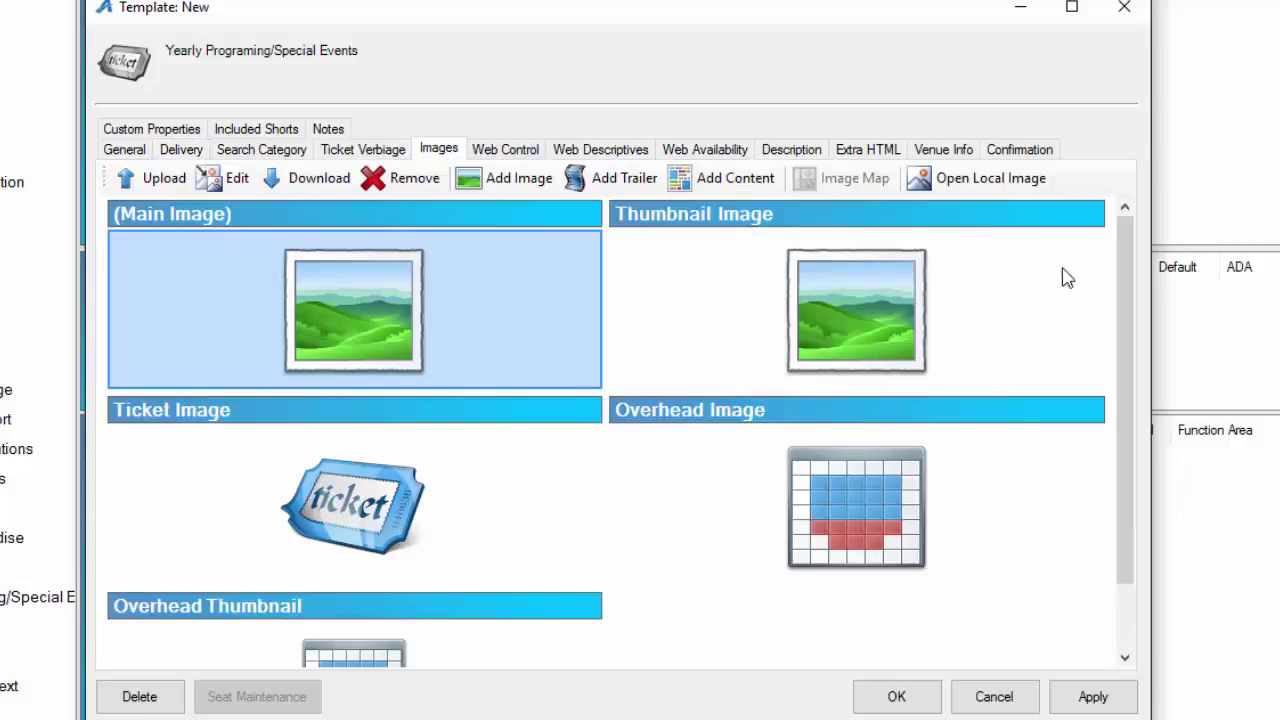
{"action": "left_click", "coordinate": [895, 510]}
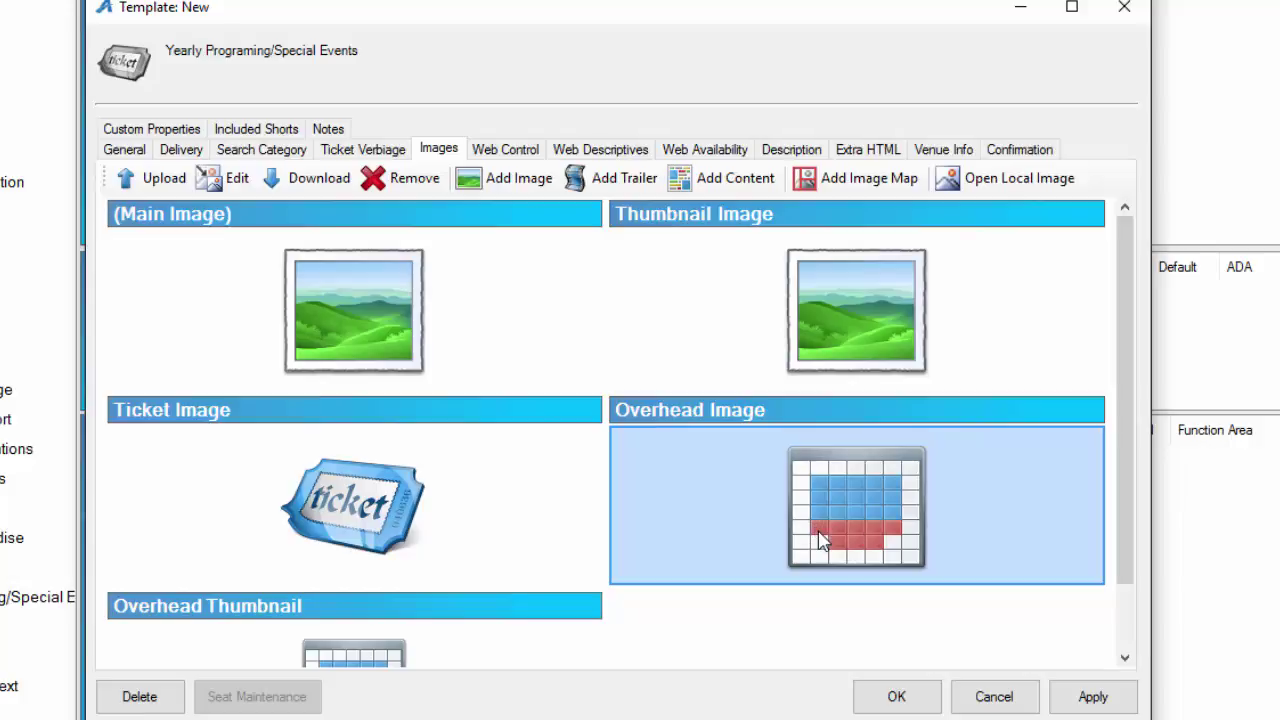
{"action": "left_click", "coordinate": [150, 180]}
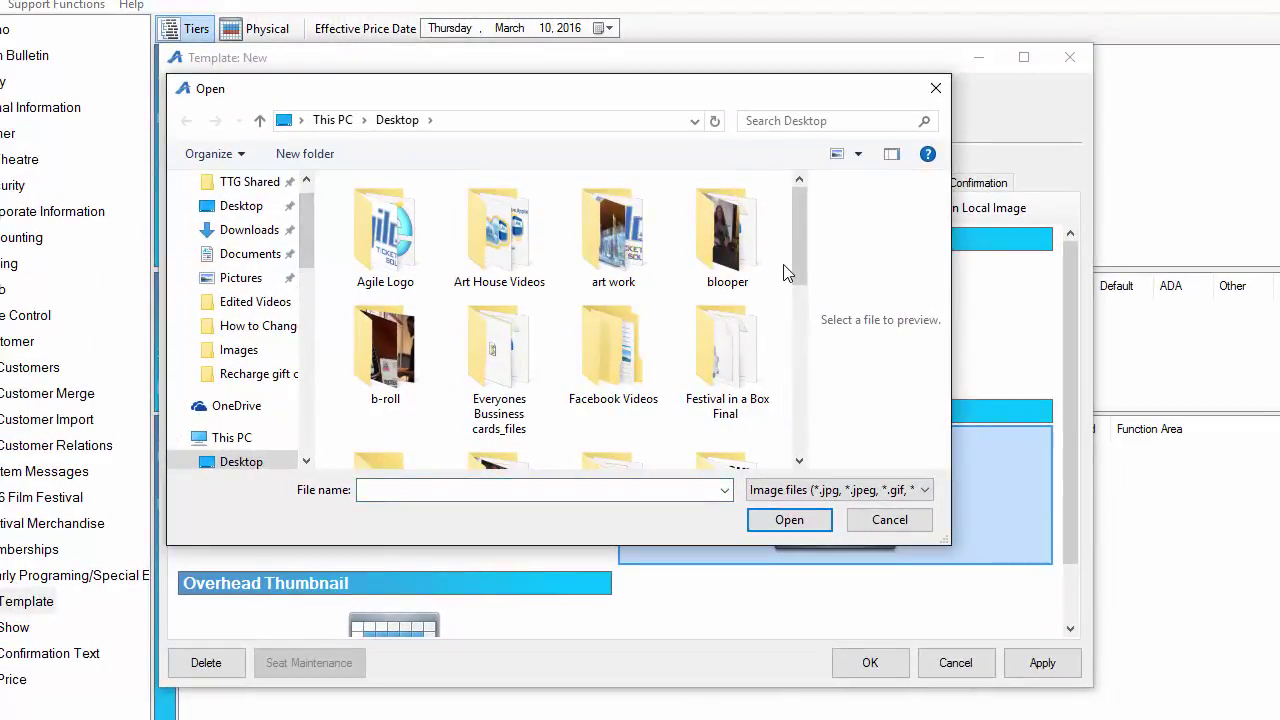
{"action": "left_click_drag", "start_coordinate": [786, 265], "coordinate": [777, 400]}
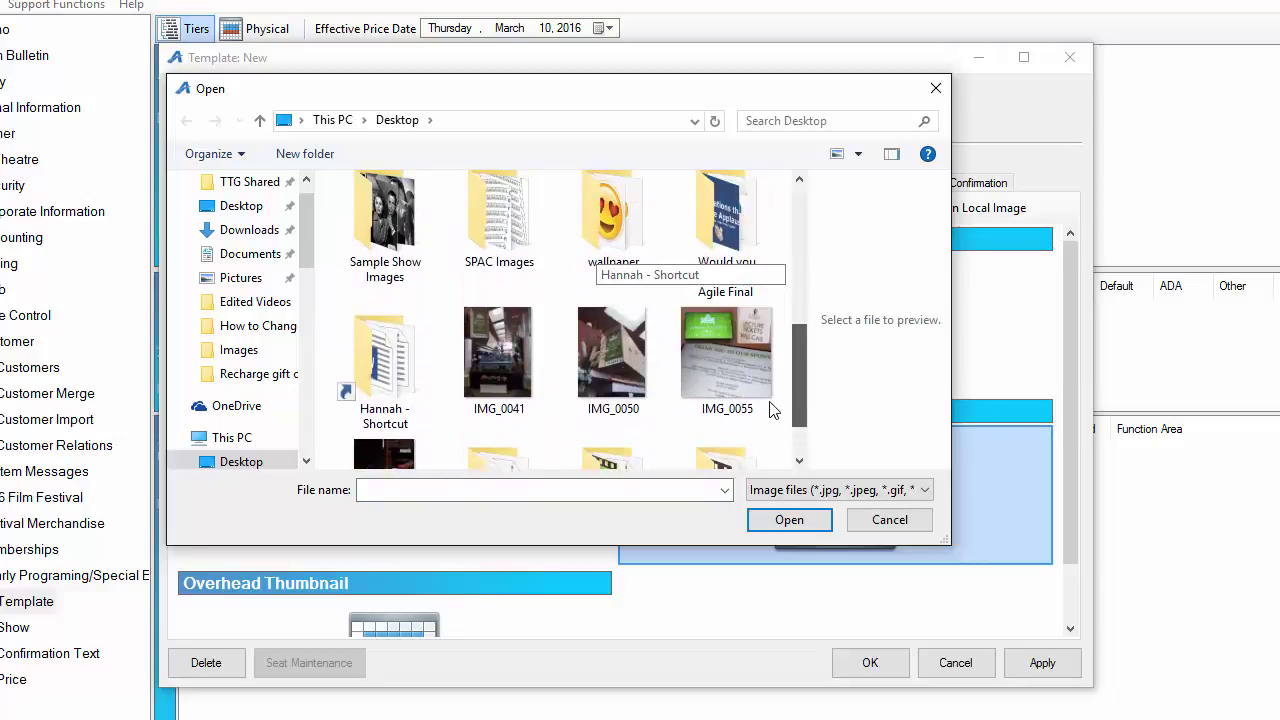
{"action": "double_click", "coordinate": [500, 222]}
{"action": "left_click_drag", "start_coordinate": [797, 295], "coordinate": [796, 347]}
{"action": "double_click", "coordinate": [619, 402]}
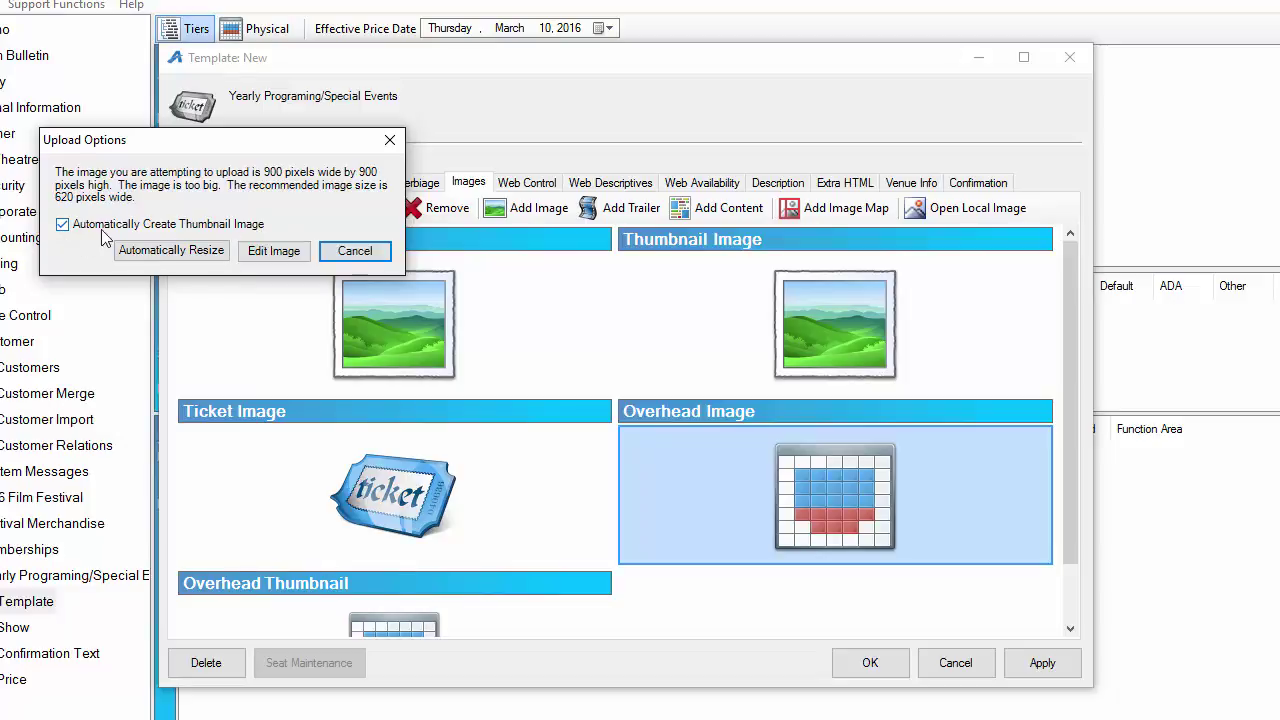
{"action": "left_click", "coordinate": [171, 251]}
{"action": "left_click_drag", "start_coordinate": [1074, 332], "coordinate": [1137, 600]}
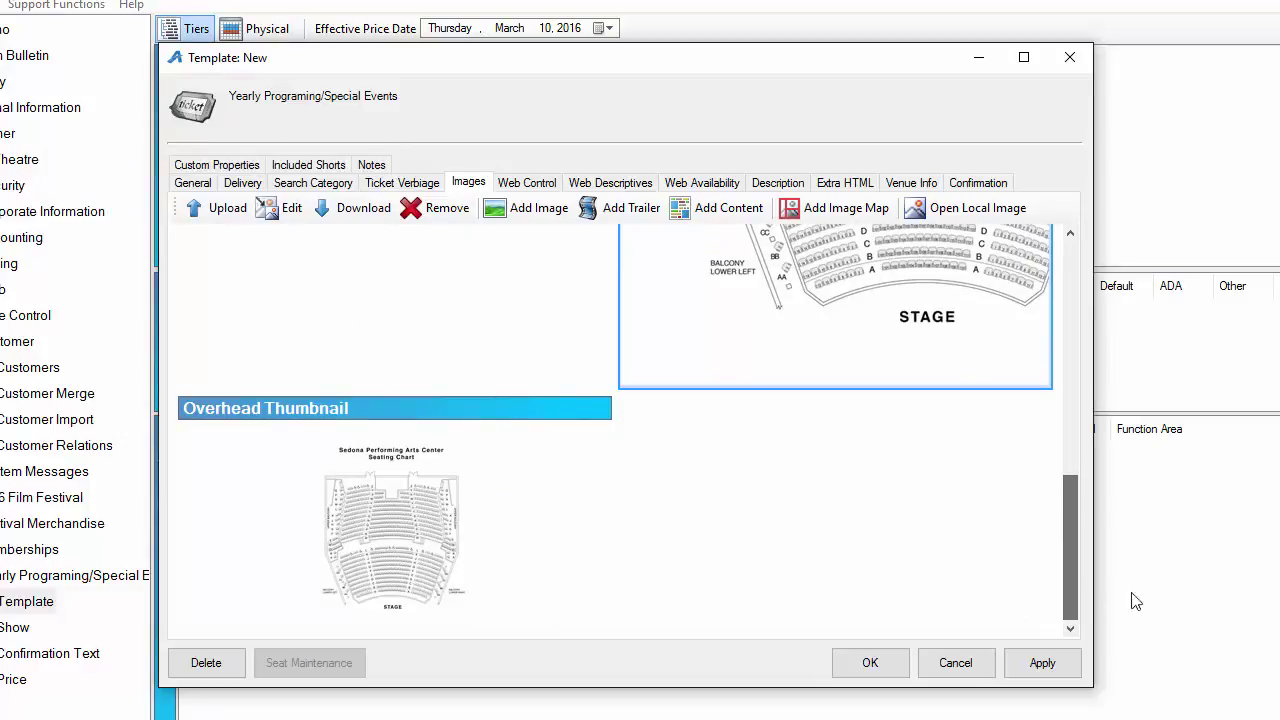
Allow seat selection on web sales and set the ticket search type to Seat Selection
{"action": "left_click", "coordinate": [527, 185]}
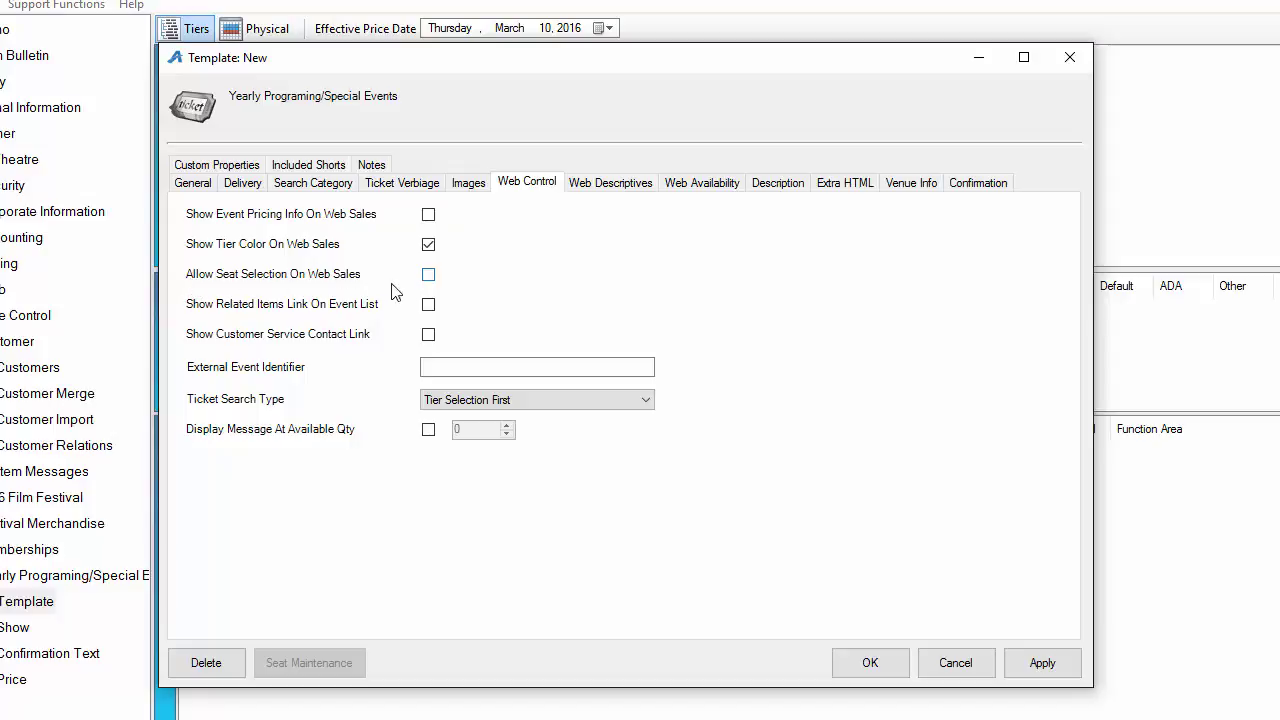
{"action": "left_click", "coordinate": [431, 276]}
{"action": "left_click", "coordinate": [643, 400]}
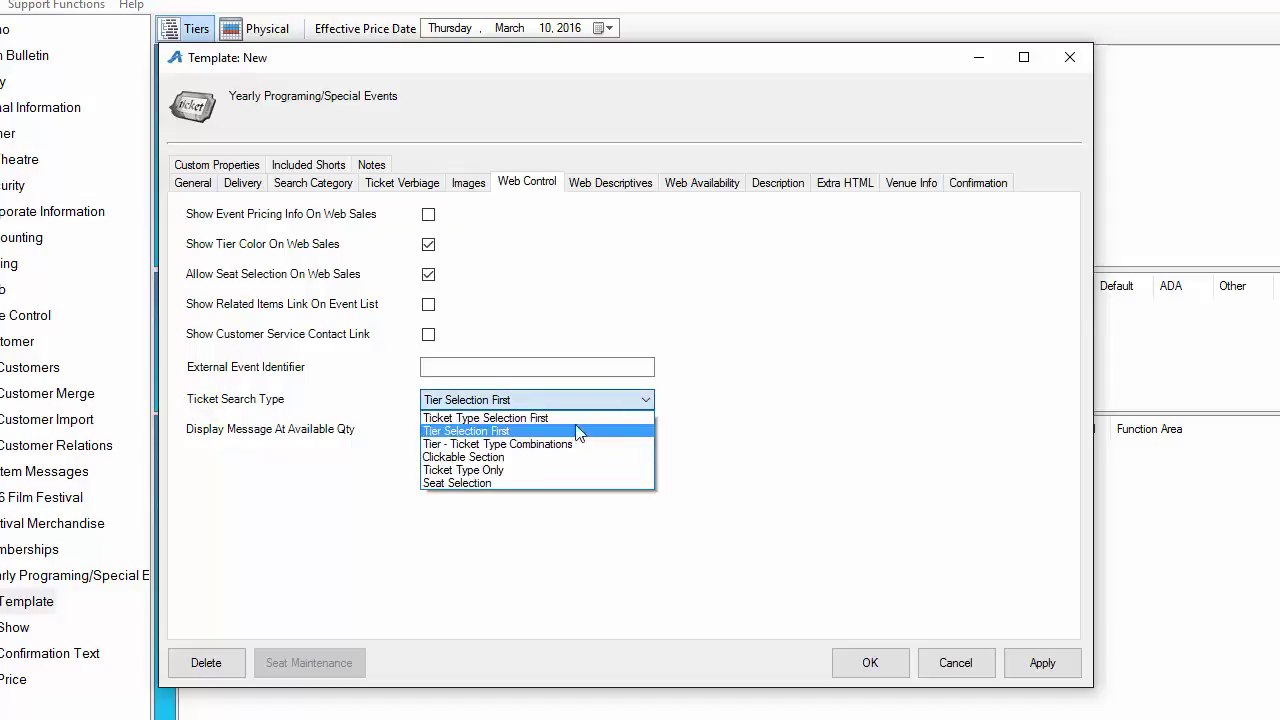
{"action": "left_click", "coordinate": [513, 484]}
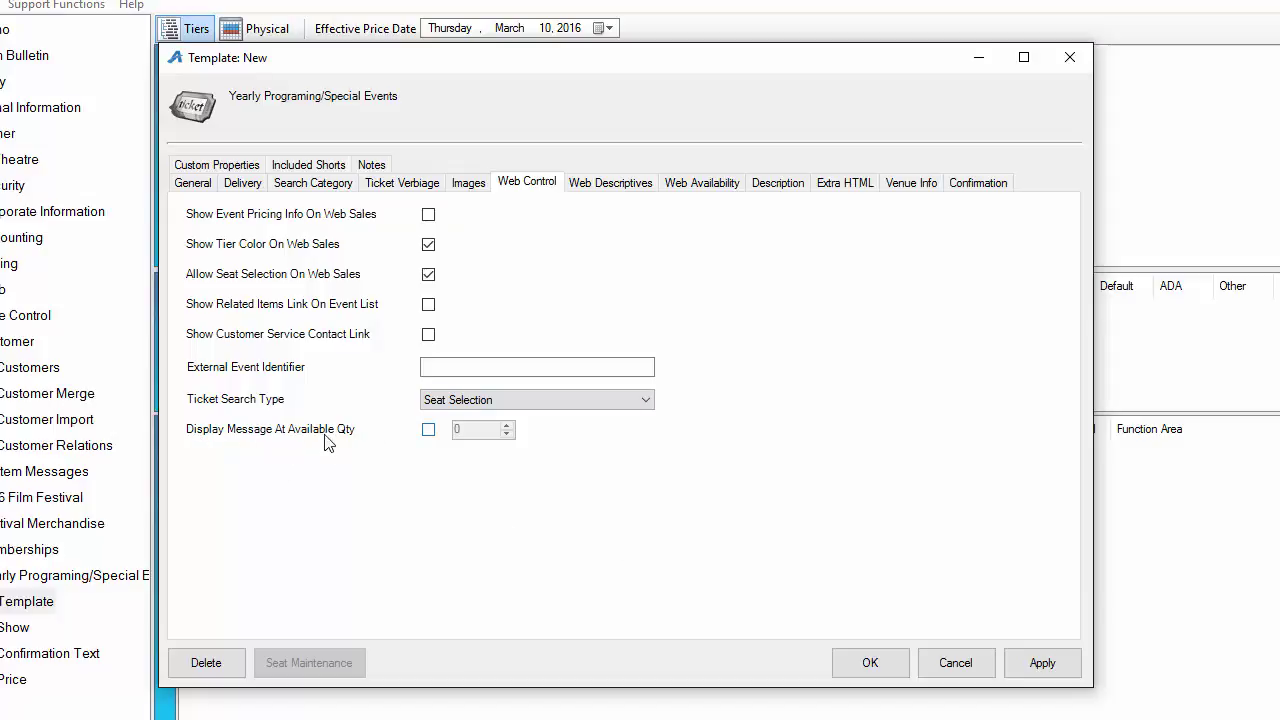
Enable the display message at available quantity for web sales and save the template
{"action": "left_click", "coordinate": [429, 431]}
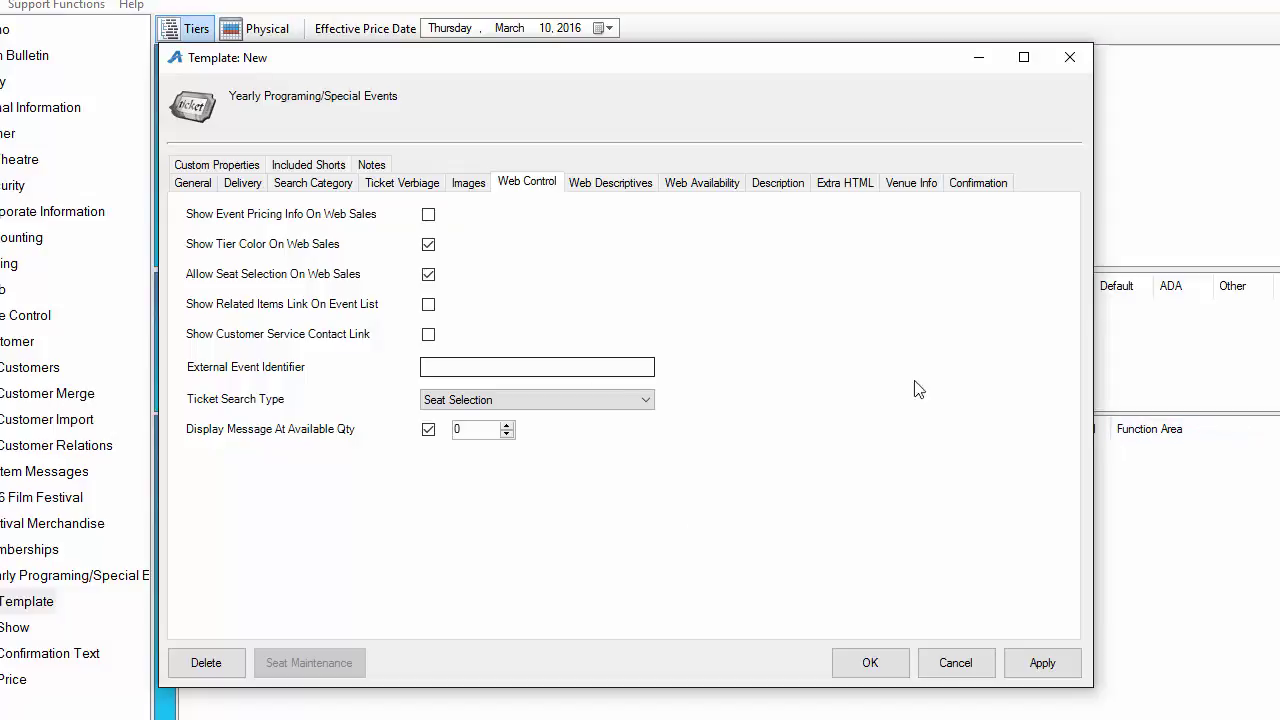
{"action": "left_click", "coordinate": [1062, 670]}
{"action": "left_click", "coordinate": [870, 663]}
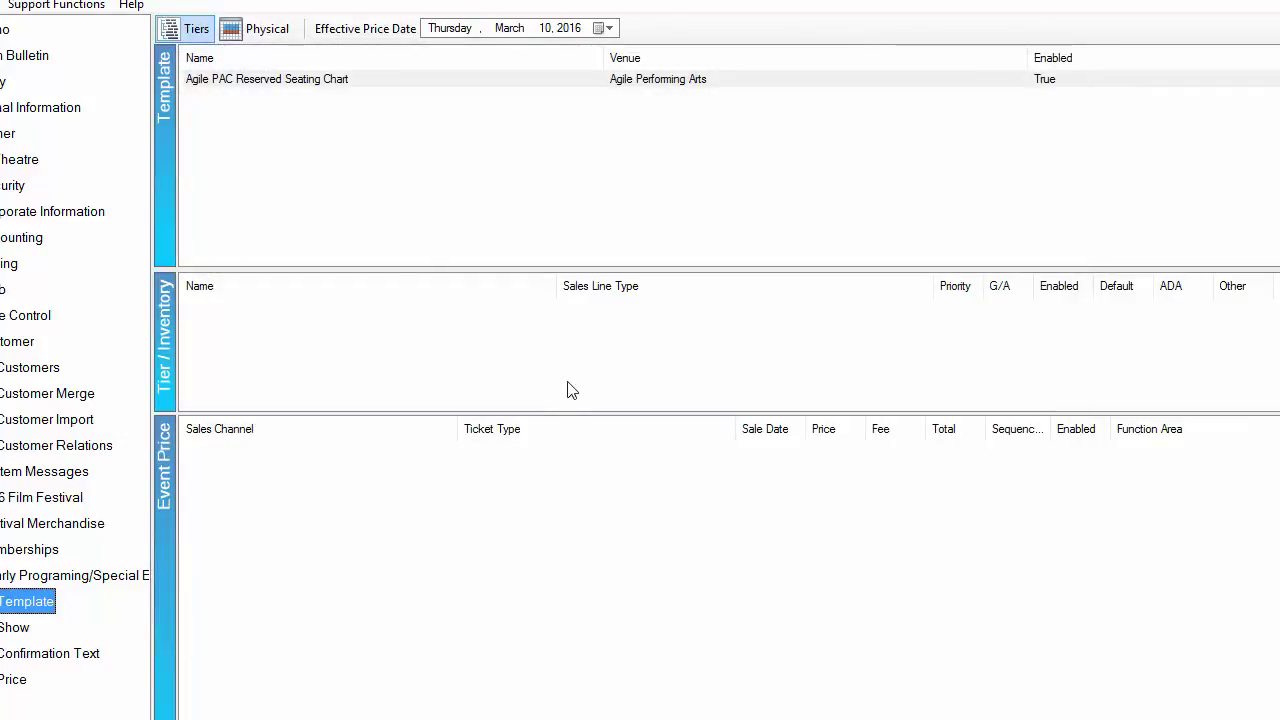
Open seat maintenance for the Agile PAC Reserved Seating Chart template
{"action": "left_click", "coordinate": [272, 86]}
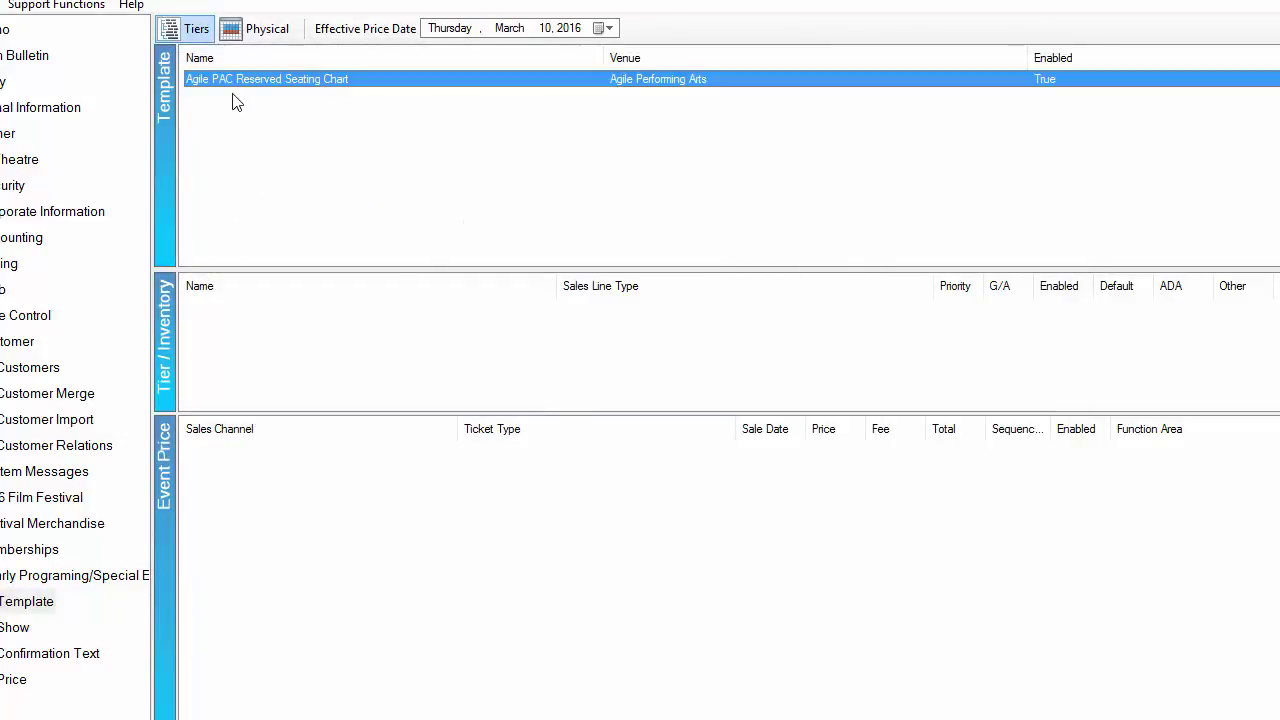
{"action": "right_click", "coordinate": [247, 88]}
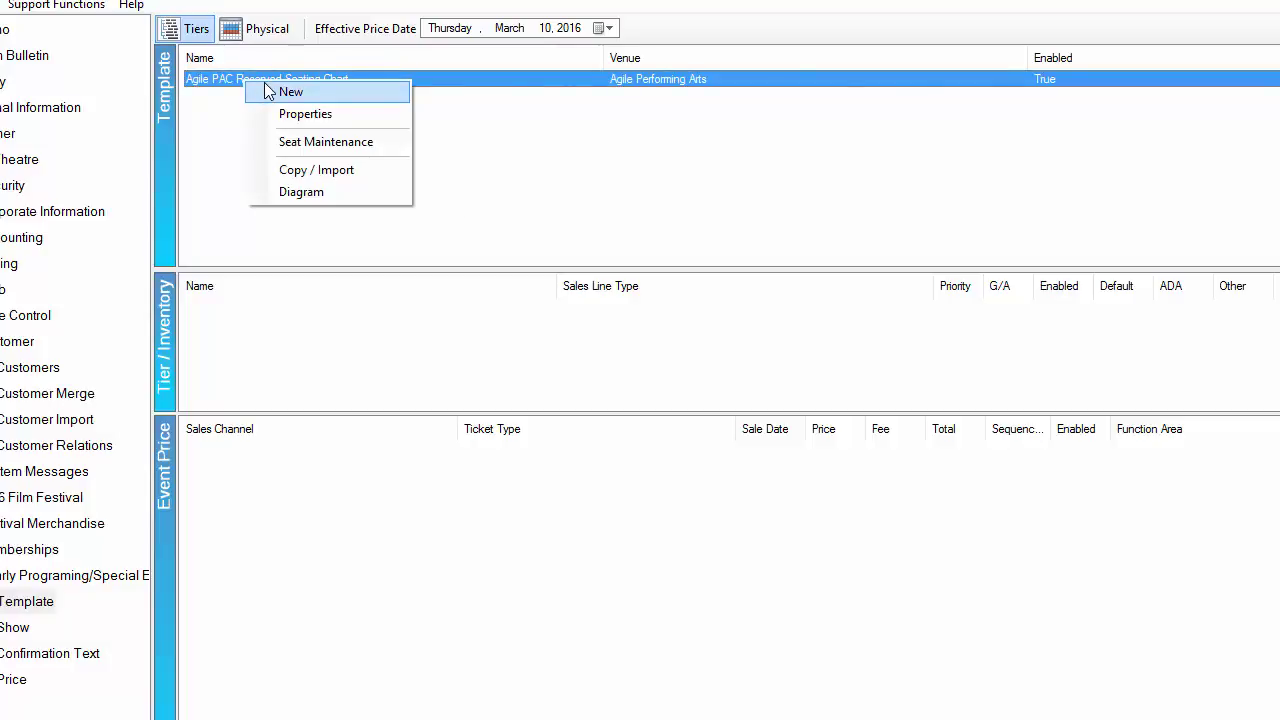
{"action": "left_click", "coordinate": [320, 143]}
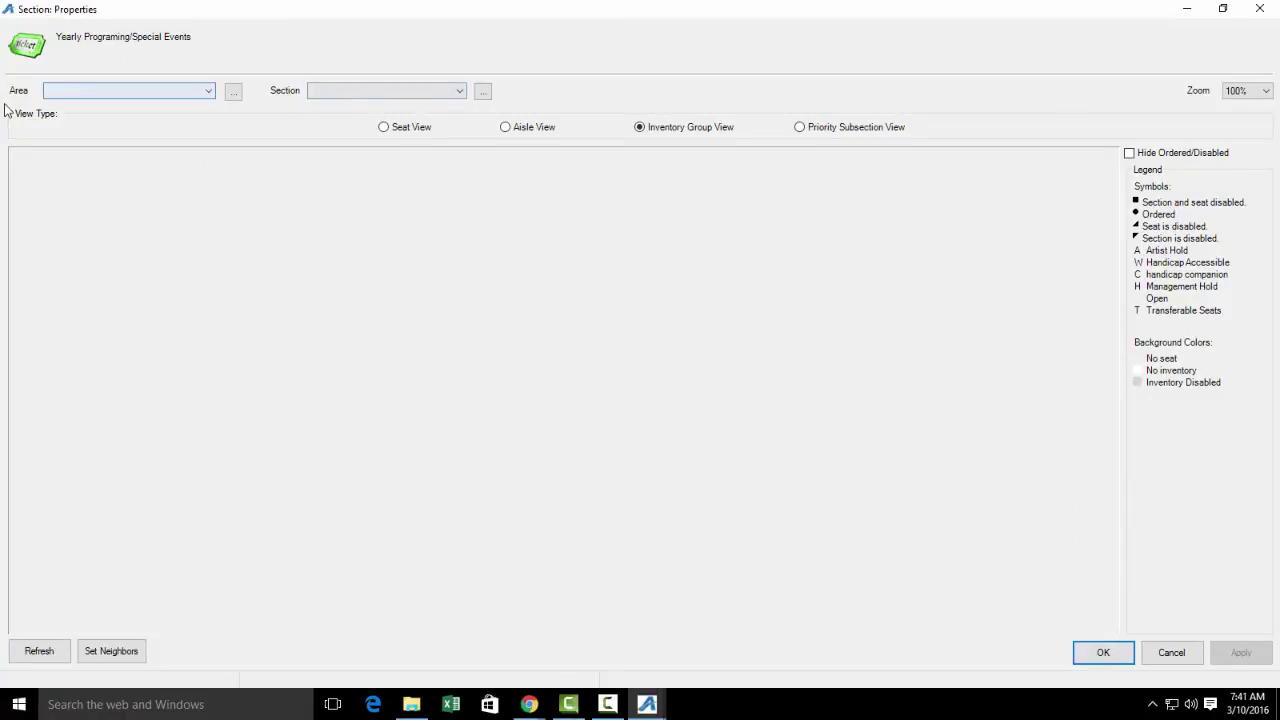
Create a new seating area named Floor for the template
{"action": "left_click", "coordinate": [209, 92]}
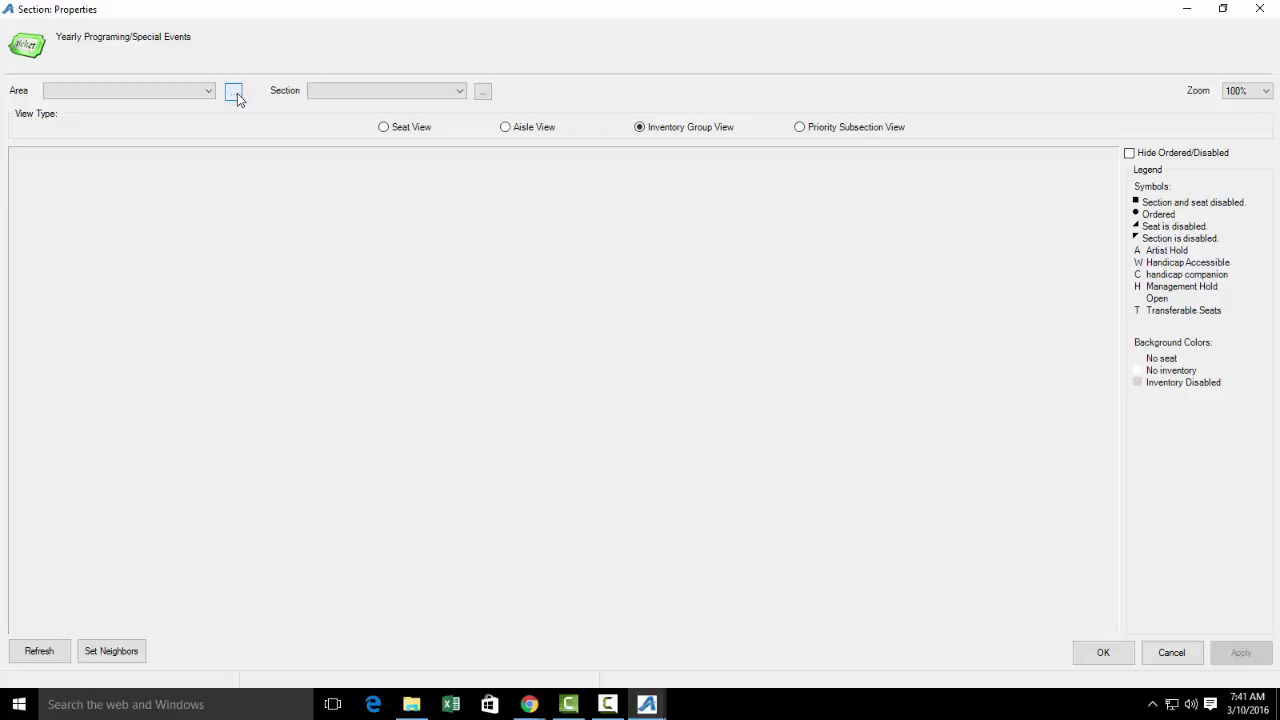
{"action": "left_click", "coordinate": [237, 93]}
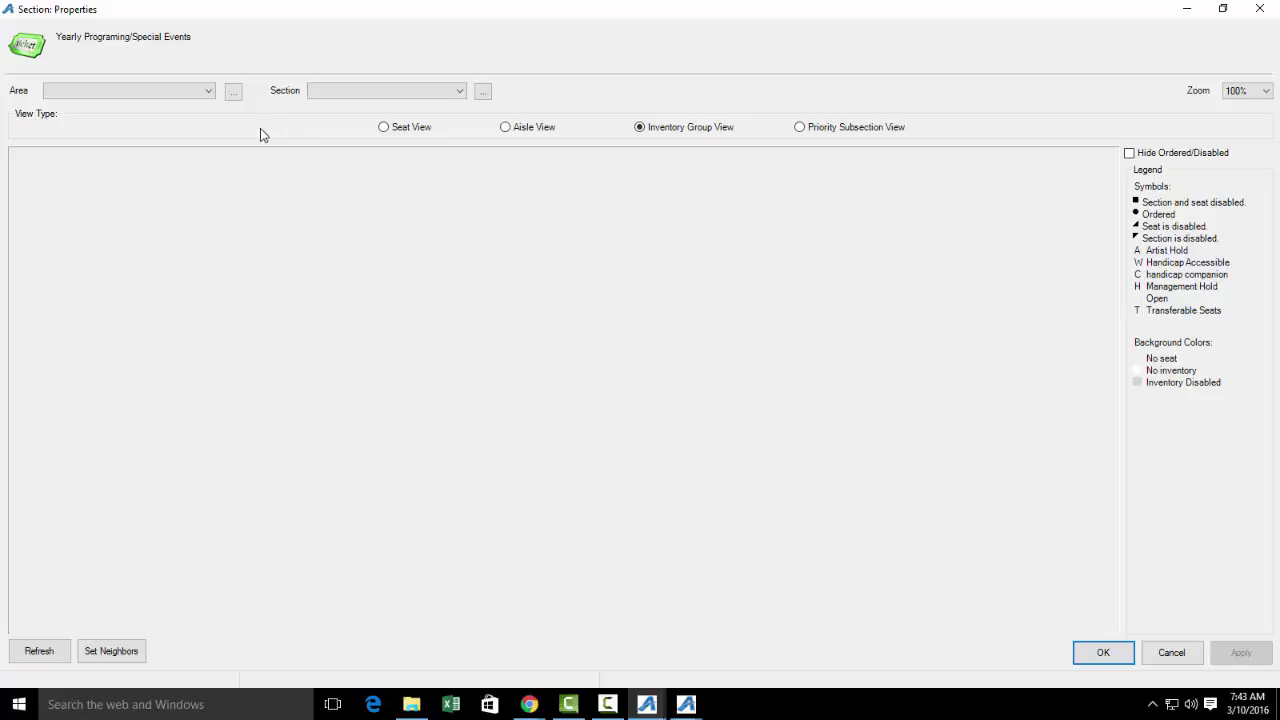
{"action": "left_click", "coordinate": [233, 92]}
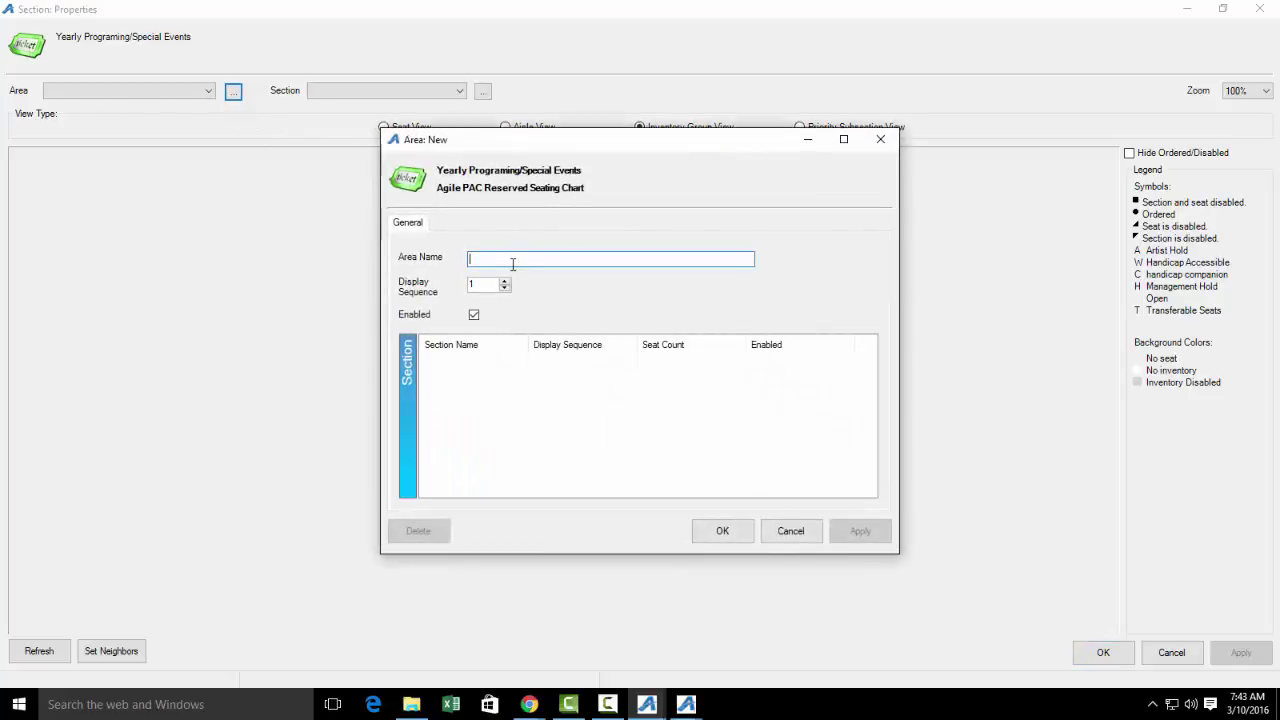
{"action": "type", "text": "Floor"}
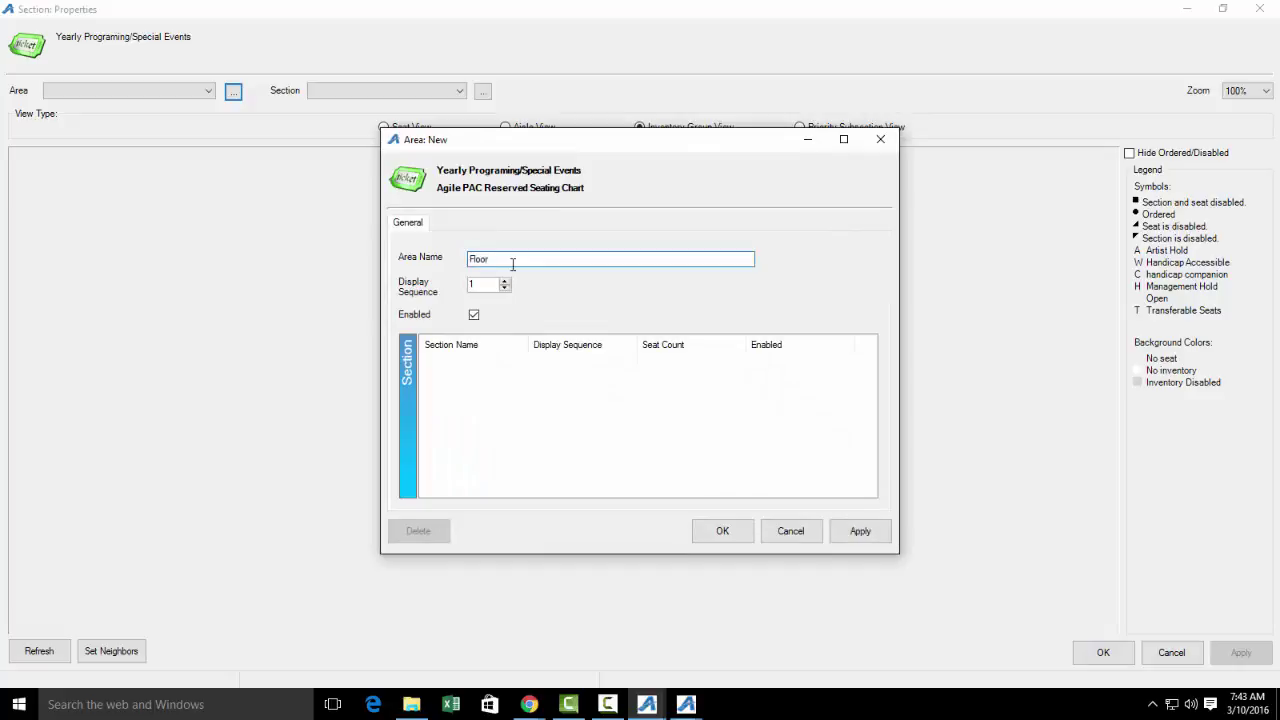
{"action": "left_click", "coordinate": [723, 532]}
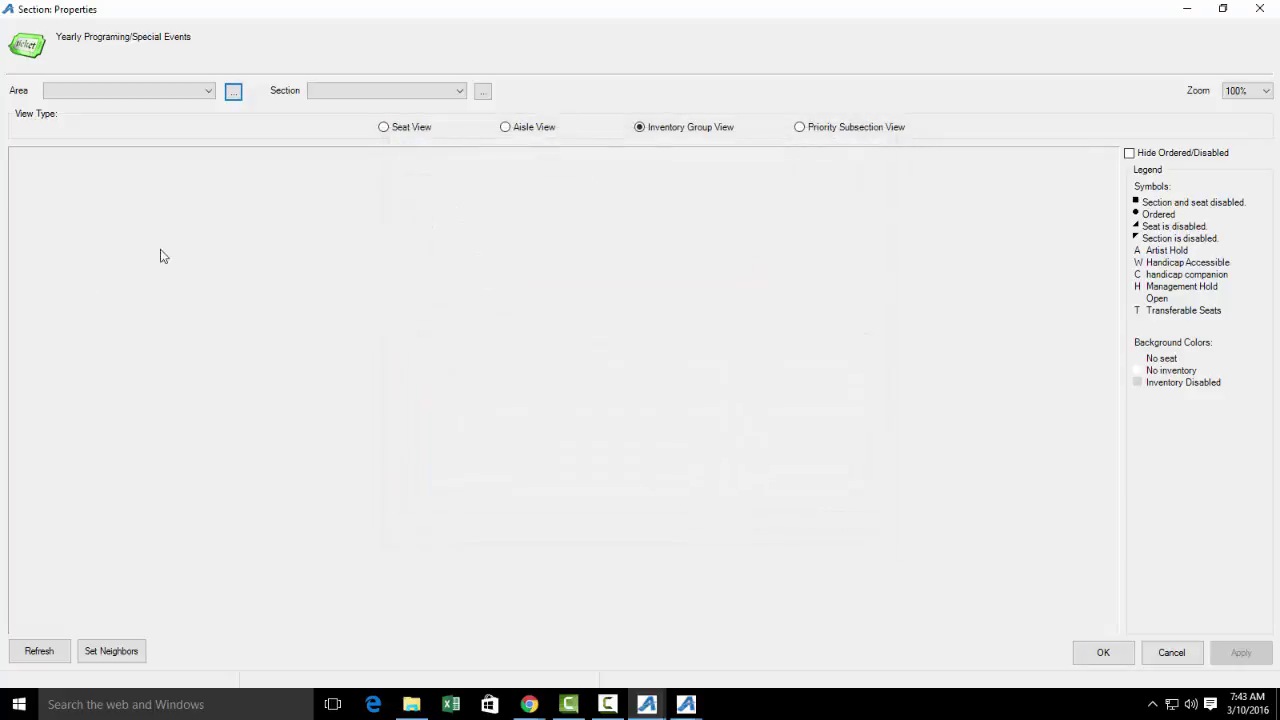
Start a new section in the Floor area and name it Lower Center
{"action": "left_click", "coordinate": [483, 91]}
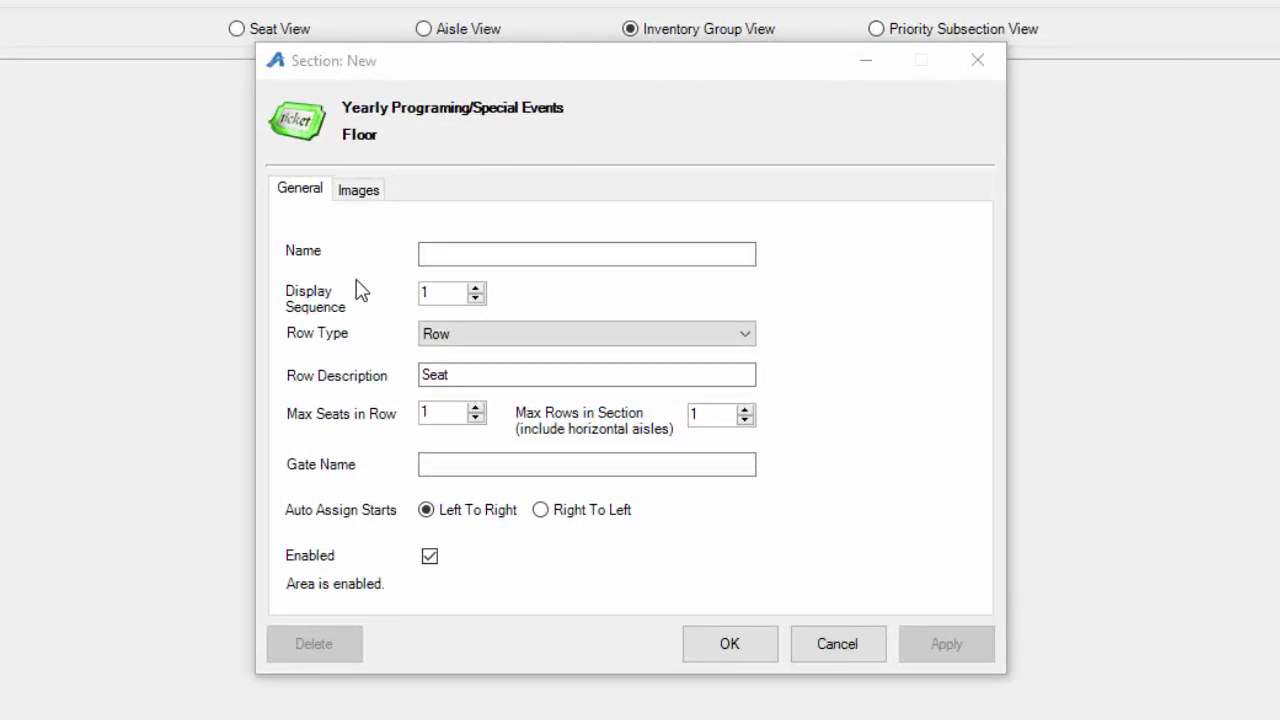
{"action": "left_click", "coordinate": [460, 253]}
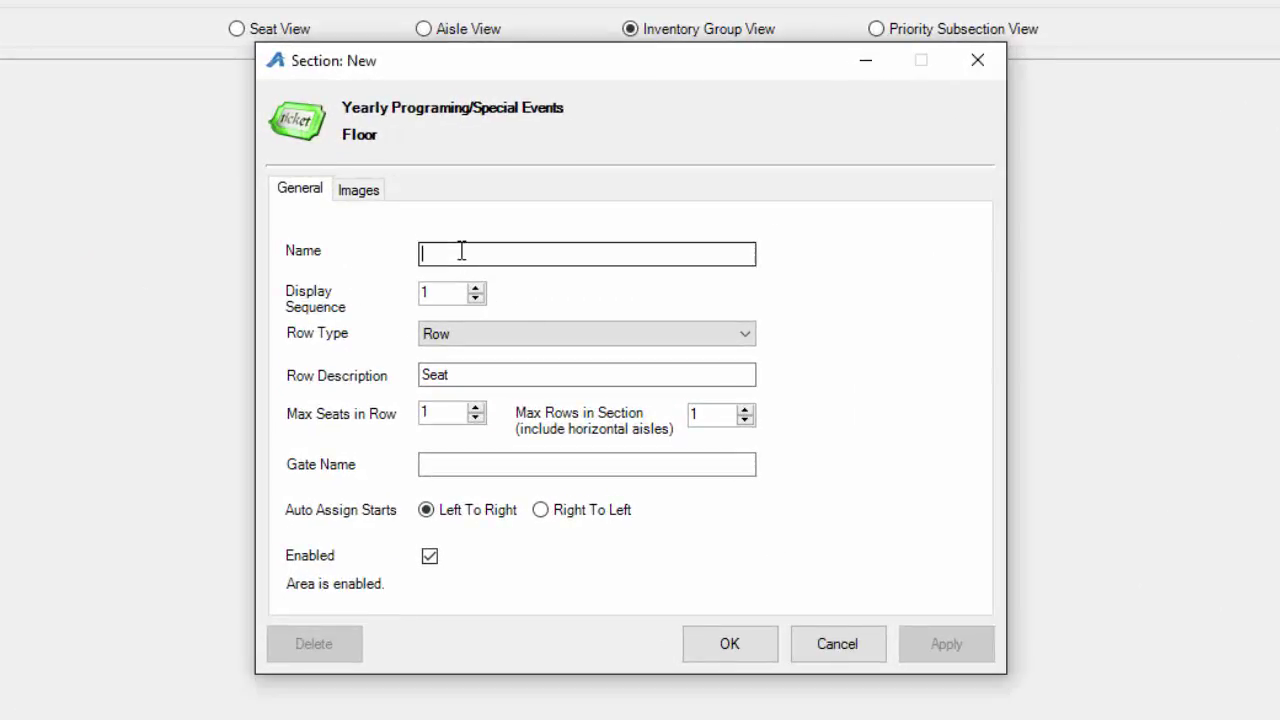
{"action": "type", "text": "SLower"}
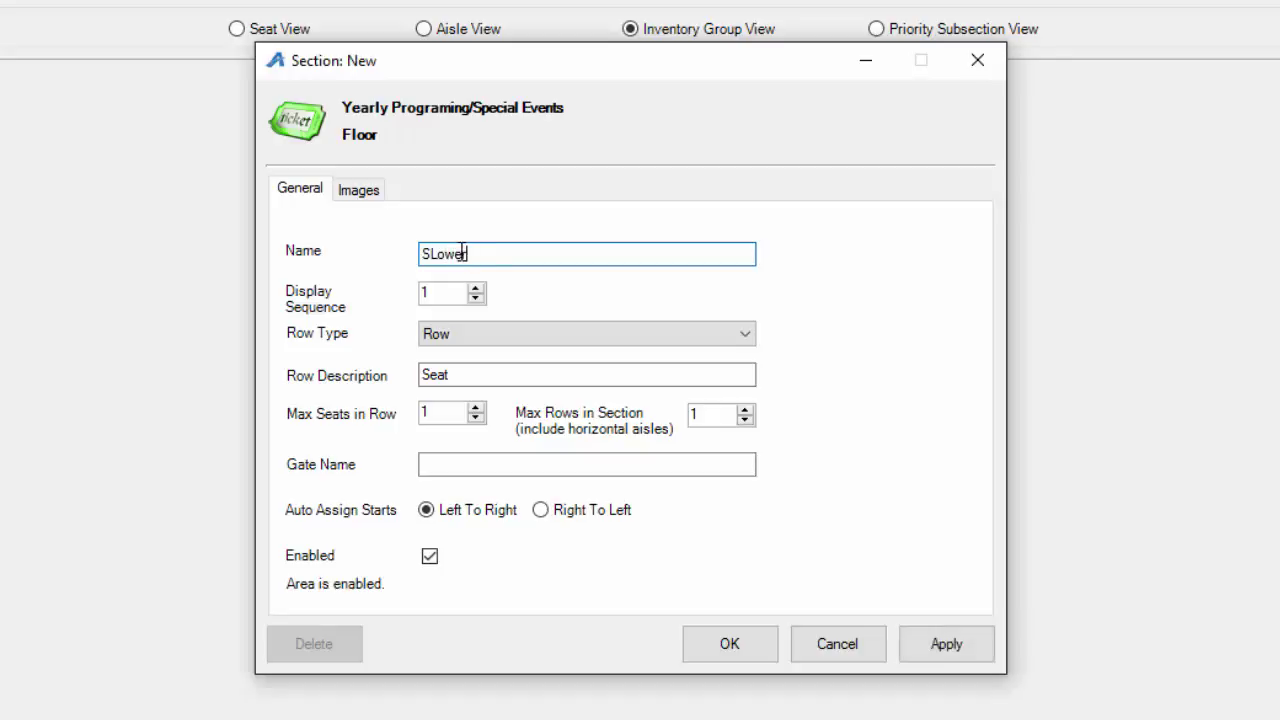
{"action": "key", "text": "BackSpace"}
{"action": "key", "text": "BackSpace"}
{"action": "key", "text": "BackSpace"}
{"action": "key", "text": "BackSpace"}
{"action": "key", "text": "BackSpace"}
{"action": "key", "text": "BackSpace"}
{"action": "type", "text": "Lower Center"}
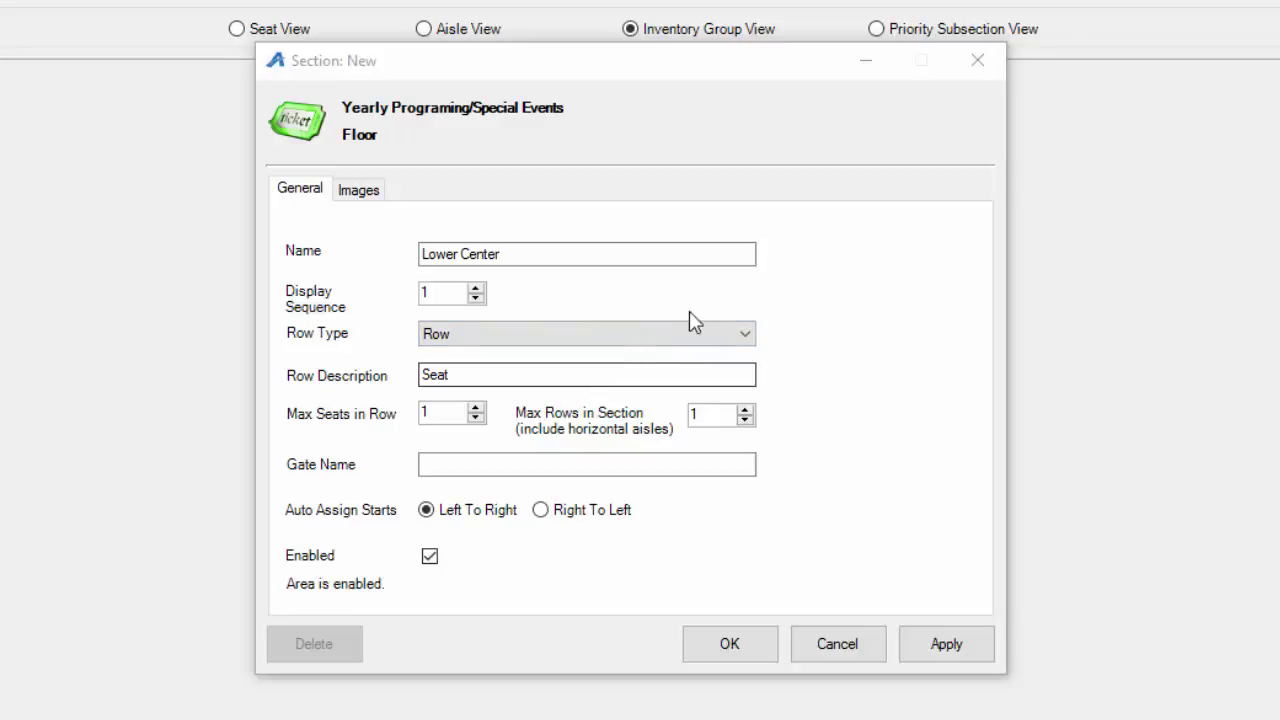
Keep the Row row type, set 19 max seats in a row and 11 max rows in the section, and save the section
{"action": "left_click", "coordinate": [669, 336]}
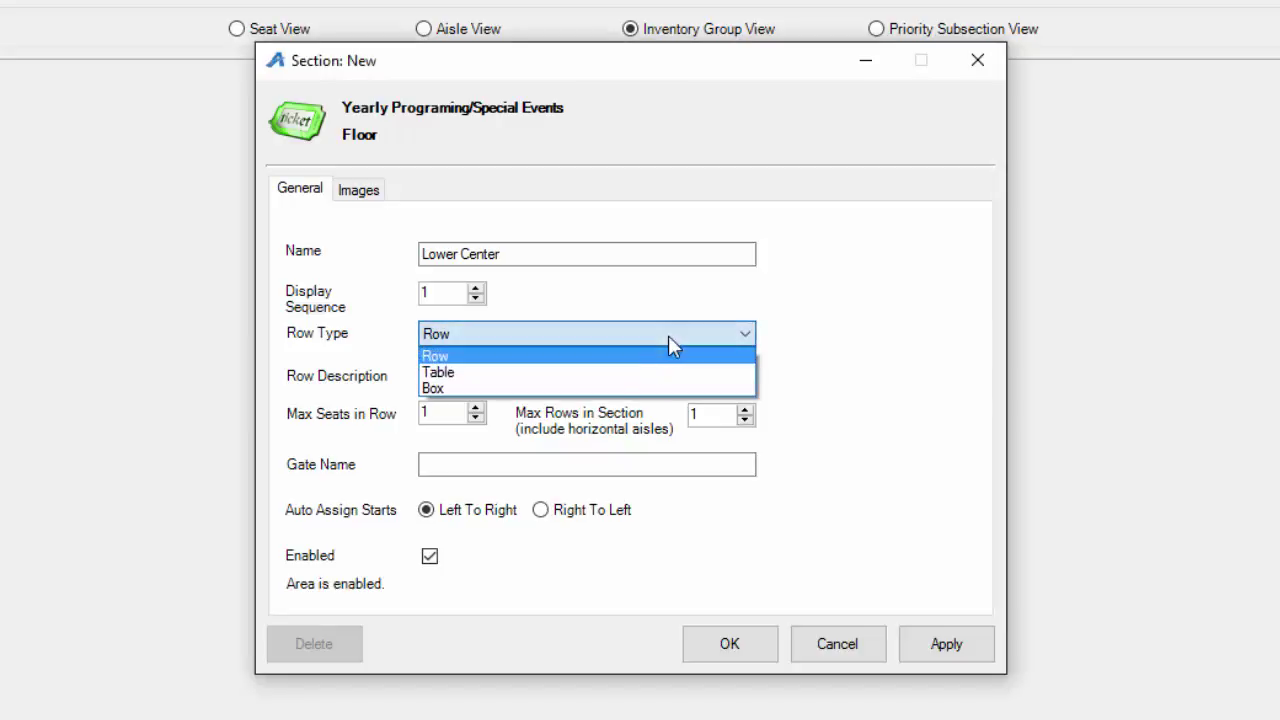
{"action": "left_click", "coordinate": [552, 356]}
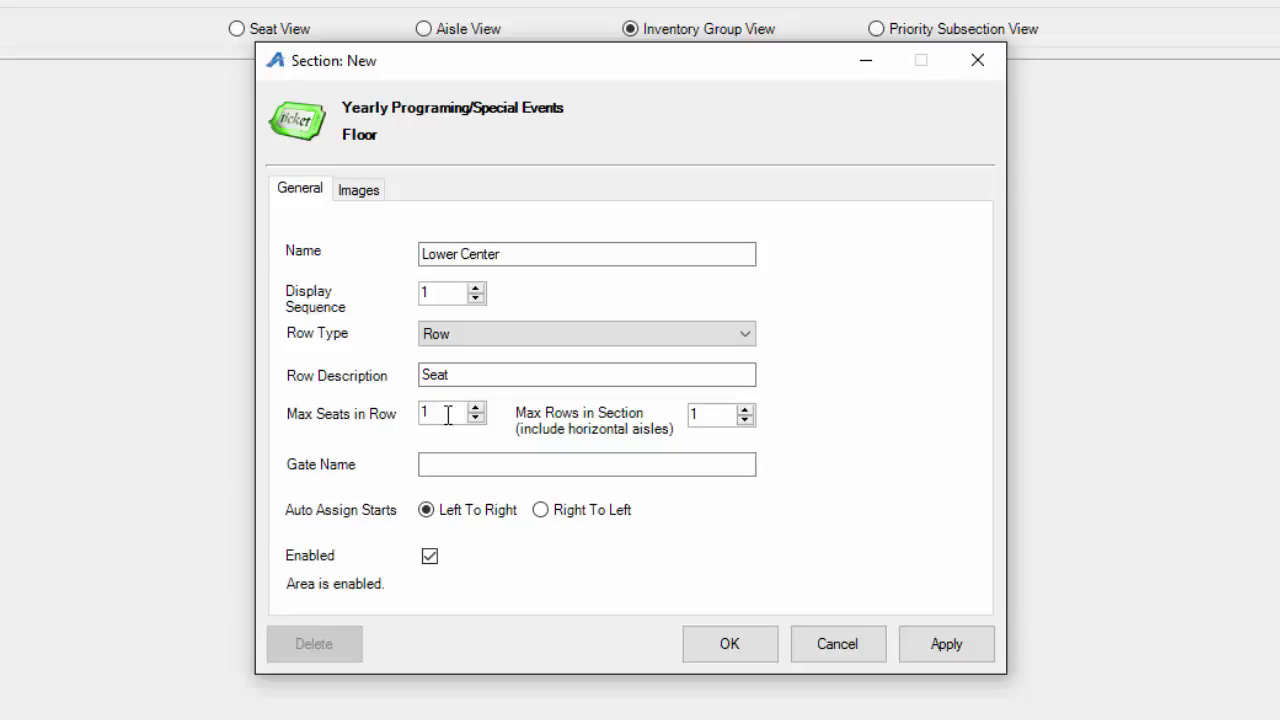
{"action": "left_click_drag", "start_coordinate": [448, 412], "coordinate": [328, 425]}
{"action": "type", "text": "19"}
{"action": "left_click", "coordinate": [712, 414]}
{"action": "double_click", "coordinate": [712, 414]}
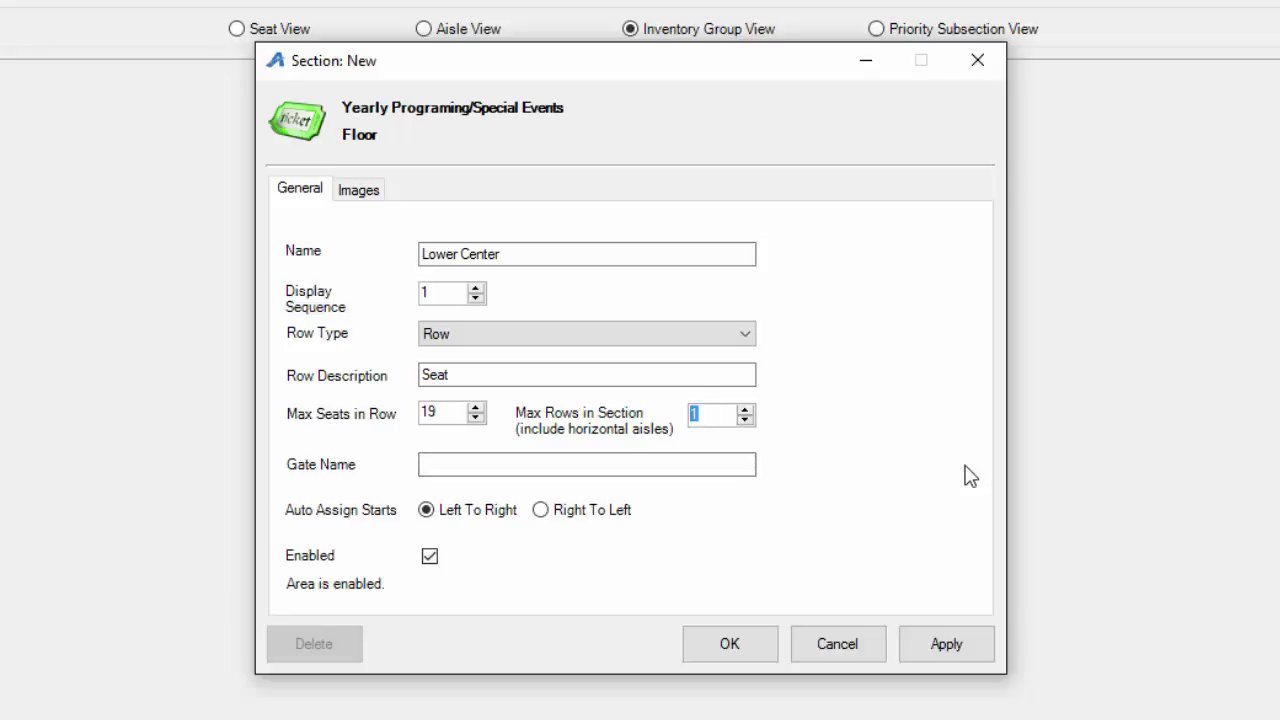
{"action": "type", "text": "11"}
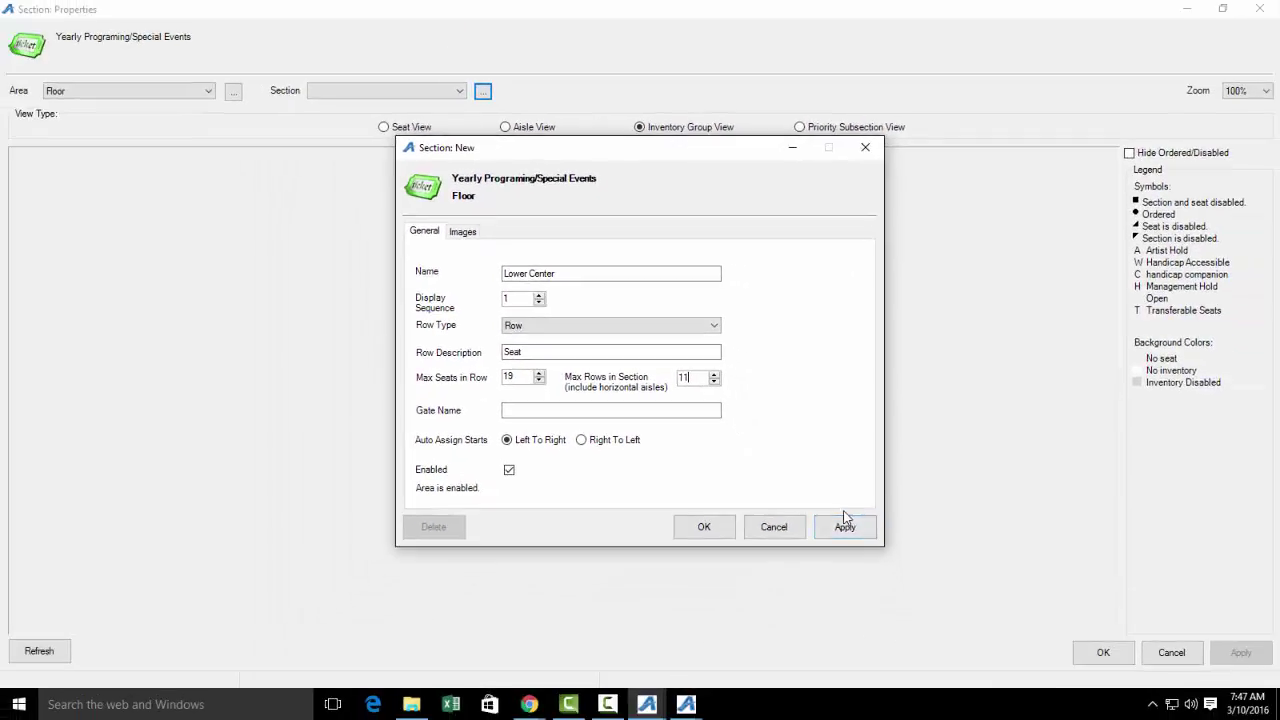
{"action": "left_click", "coordinate": [845, 524]}
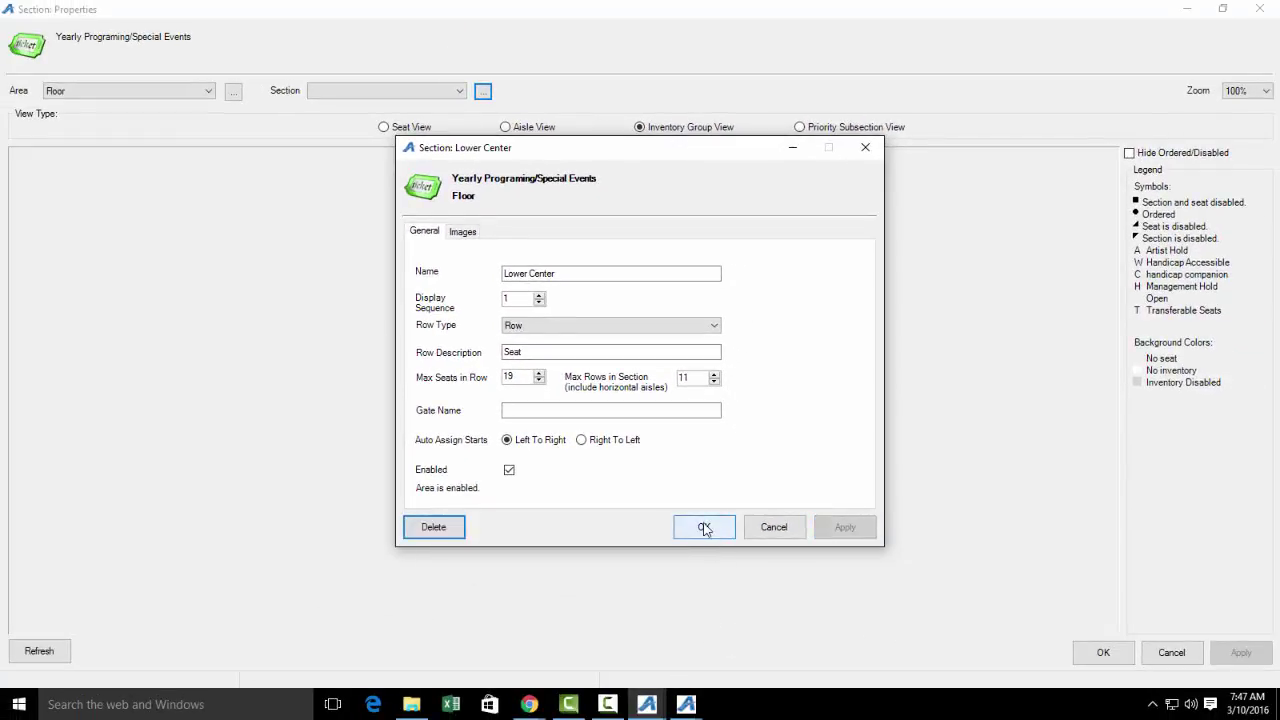
{"action": "left_click", "coordinate": [705, 527]}
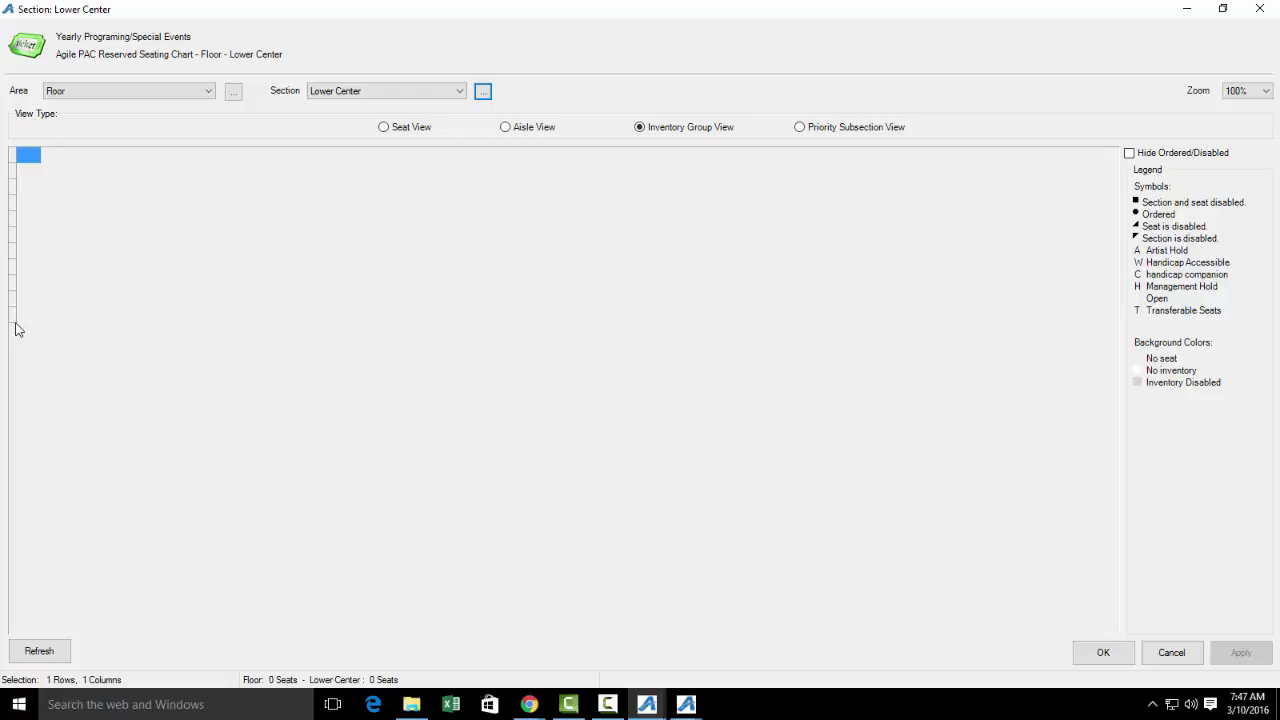
Label the section's rows from the lowest upward as A, B, C, D, E, F, G, H, J, K and L
{"action": "left_click", "coordinate": [12, 315]}
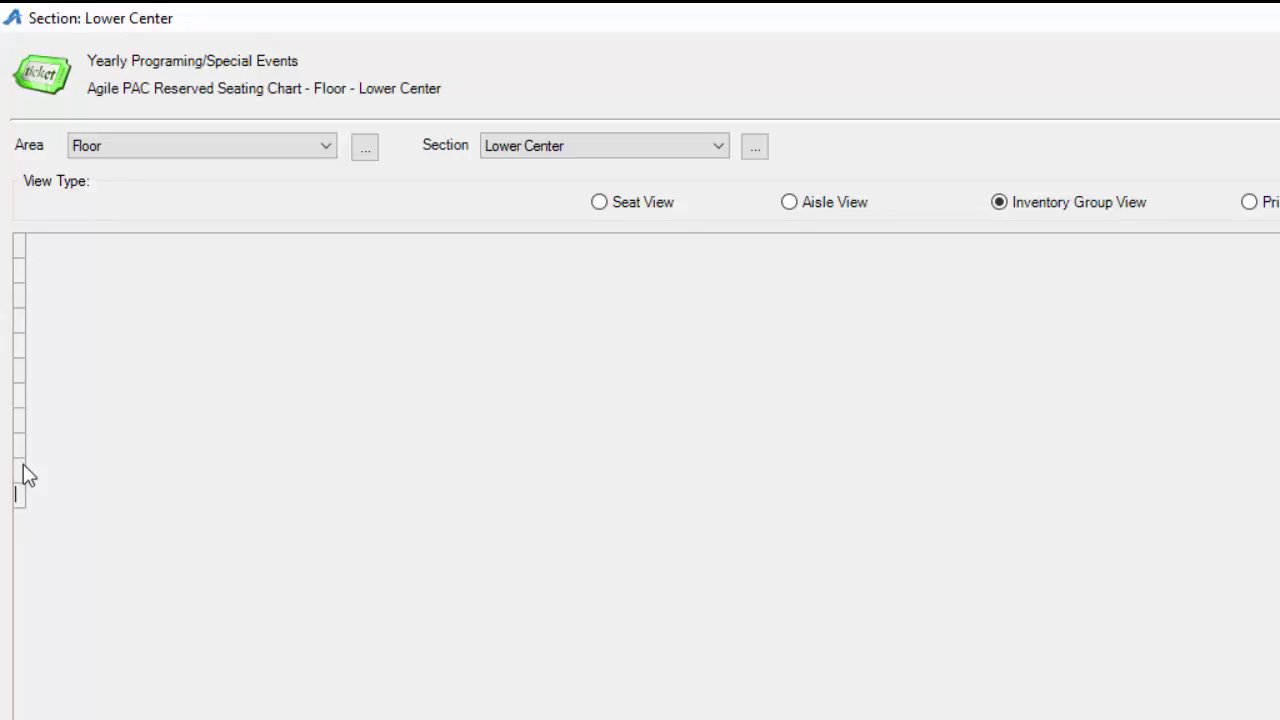
{"action": "type", "text": "A"}
{"action": "key", "text": "Return"}
{"action": "type", "text": "B"}
{"action": "key", "text": "Return"}
{"action": "type", "text": "C"}
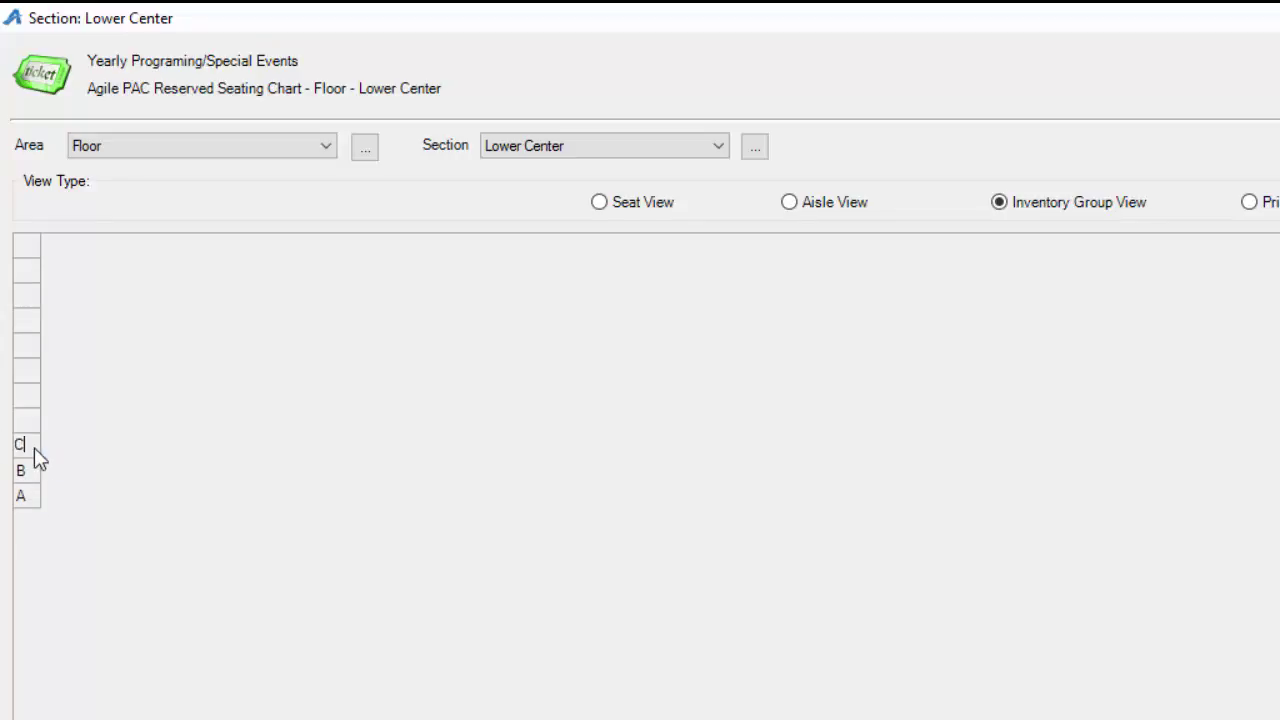
{"action": "key", "text": "Return"}
{"action": "type", "text": "D"}
{"action": "key", "text": "Return"}
{"action": "type", "text": "E"}
{"action": "key", "text": "Return"}
{"action": "type", "text": "F"}
{"action": "key", "text": "Return"}
{"action": "type", "text": "G"}
{"action": "key", "text": "Return"}
{"action": "type", "text": "H"}
{"action": "key", "text": "Return"}
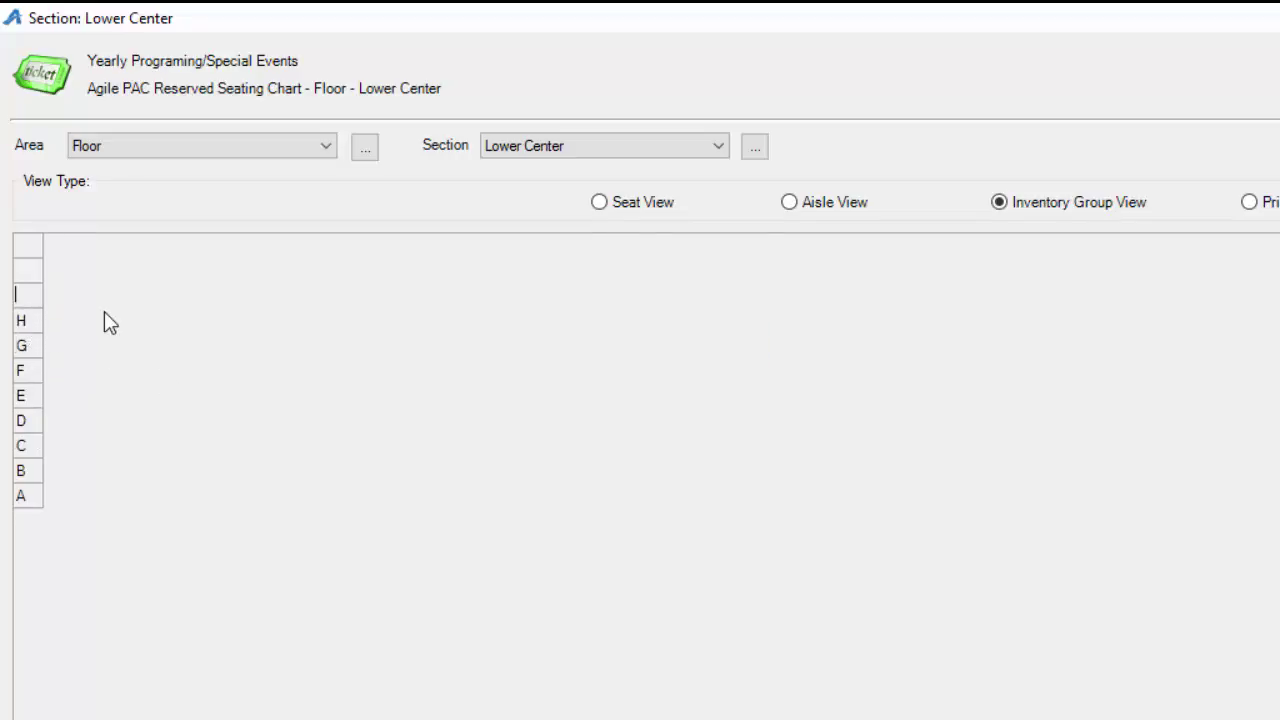
{"action": "type", "text": "J"}
{"action": "key", "text": "Return"}
{"action": "type", "text": "K"}
{"action": "key", "text": "Return"}
{"action": "type", "text": "L"}
{"action": "left_click", "coordinate": [2, 213]}
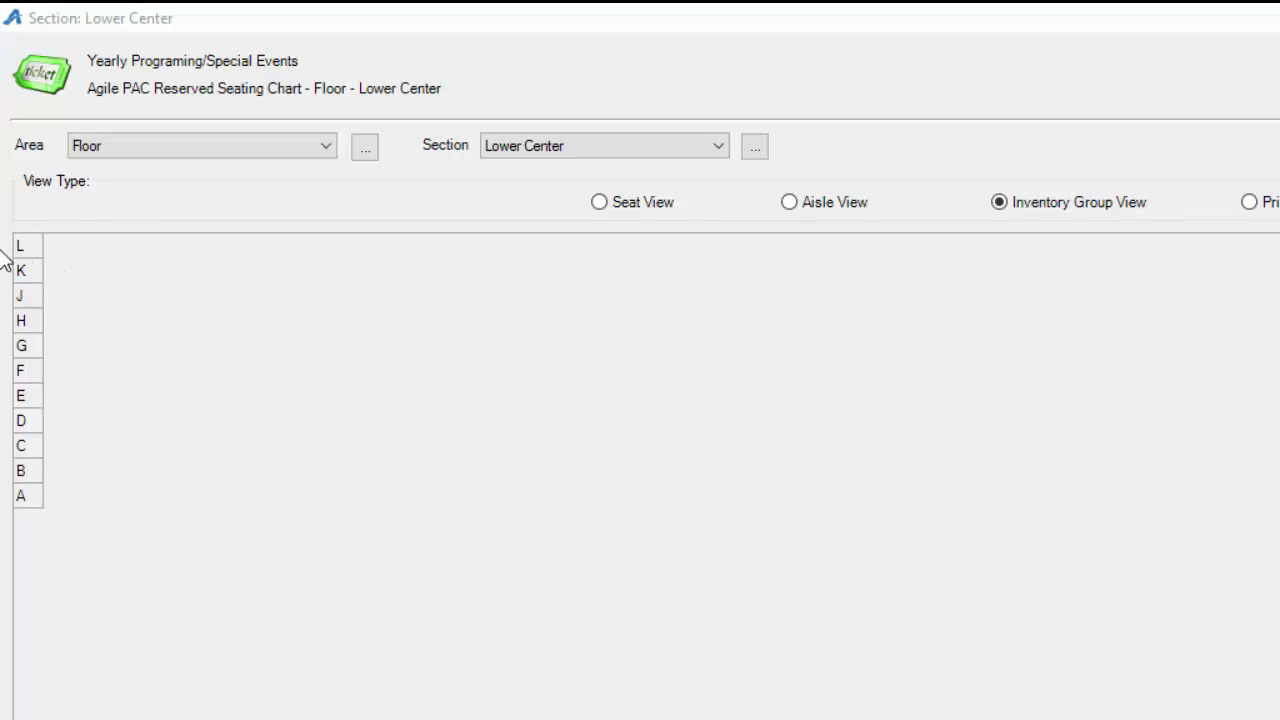
Assign seat numbers to 17 seats in row K, starting at 101 from left to right and leaving the first cell empty
{"action": "left_click", "coordinate": [63, 248]}
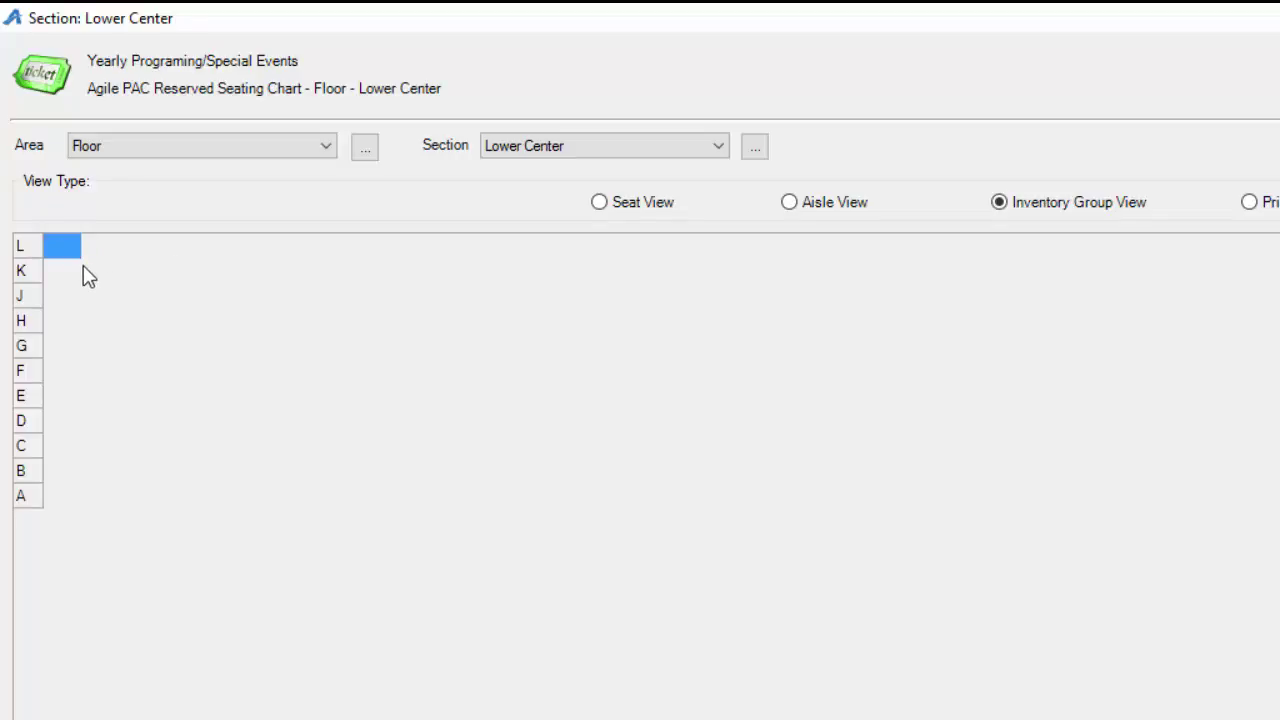
{"action": "left_click", "coordinate": [78, 268]}
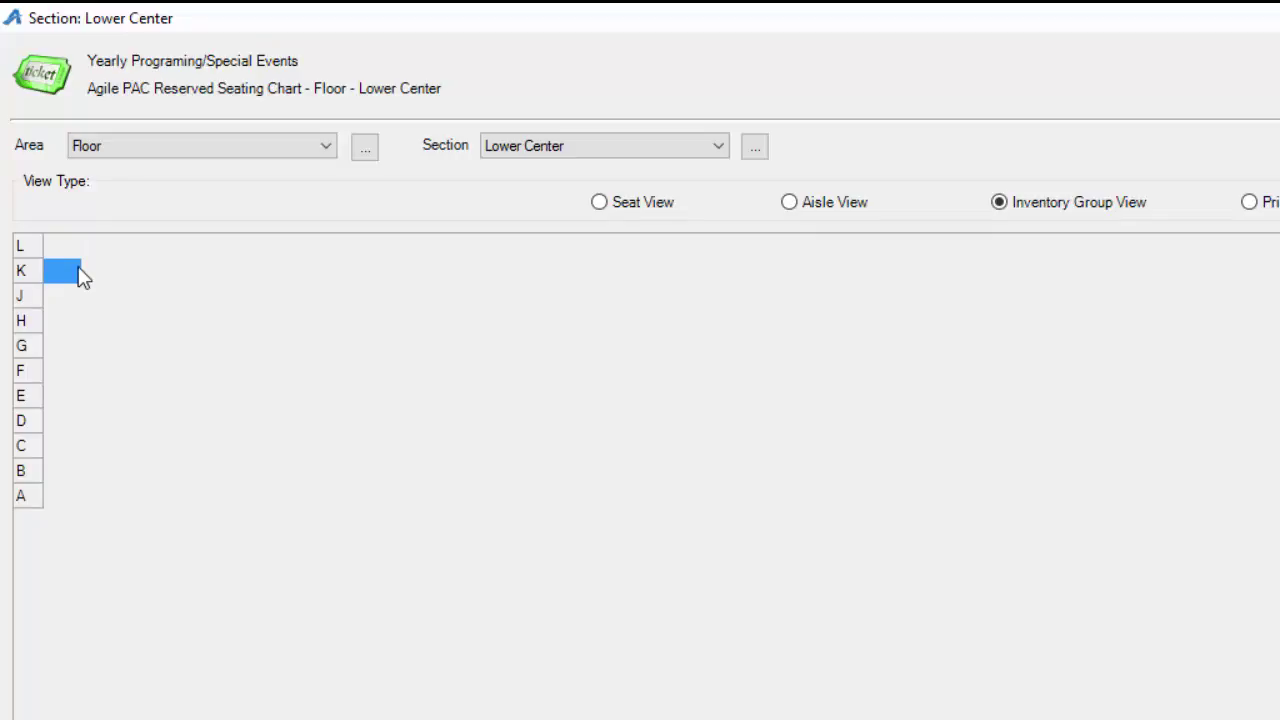
{"action": "left_click", "coordinate": [96, 272]}
{"action": "left_click", "coordinate": [65, 268]}
{"action": "left_click_drag", "start_coordinate": [65, 267], "coordinate": [100, 278]}
{"action": "left_click_drag", "start_coordinate": [67, 281], "coordinate": [89, 277]}
{"action": "left_click_drag", "start_coordinate": [93, 283], "coordinate": [425, 281]}
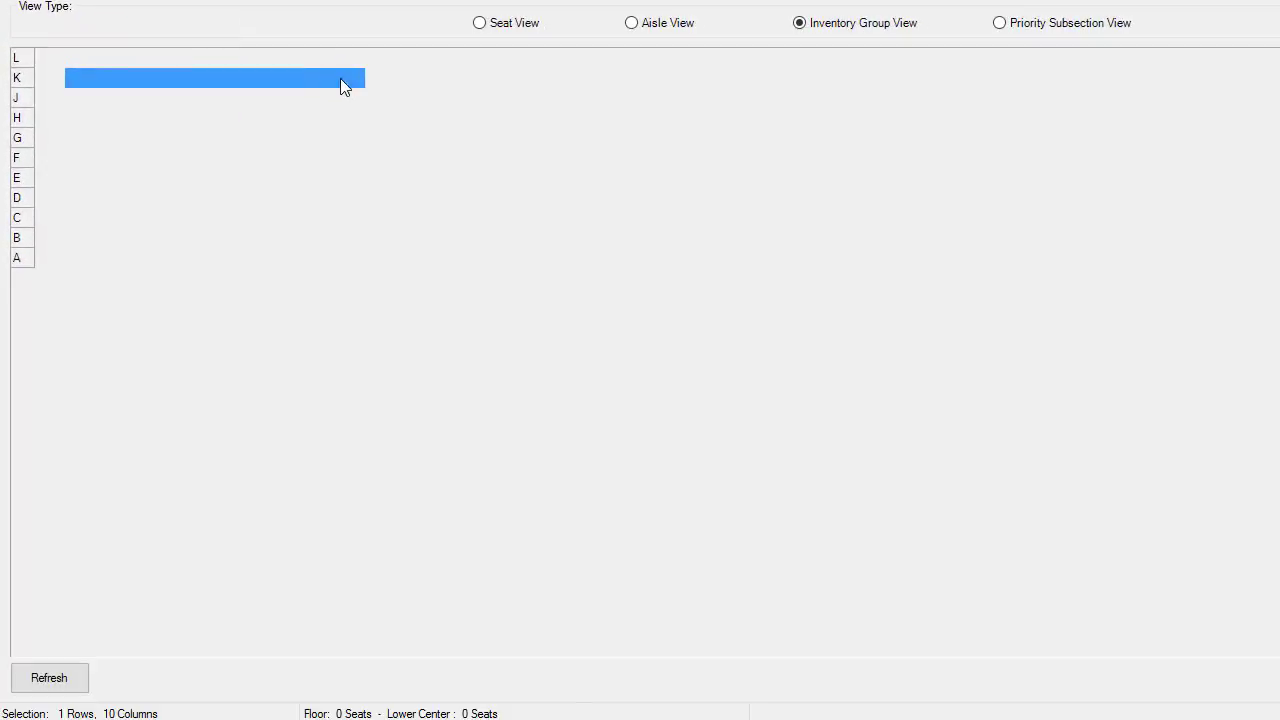
{"action": "left_click_drag", "start_coordinate": [340, 78], "coordinate": [421, 84]}
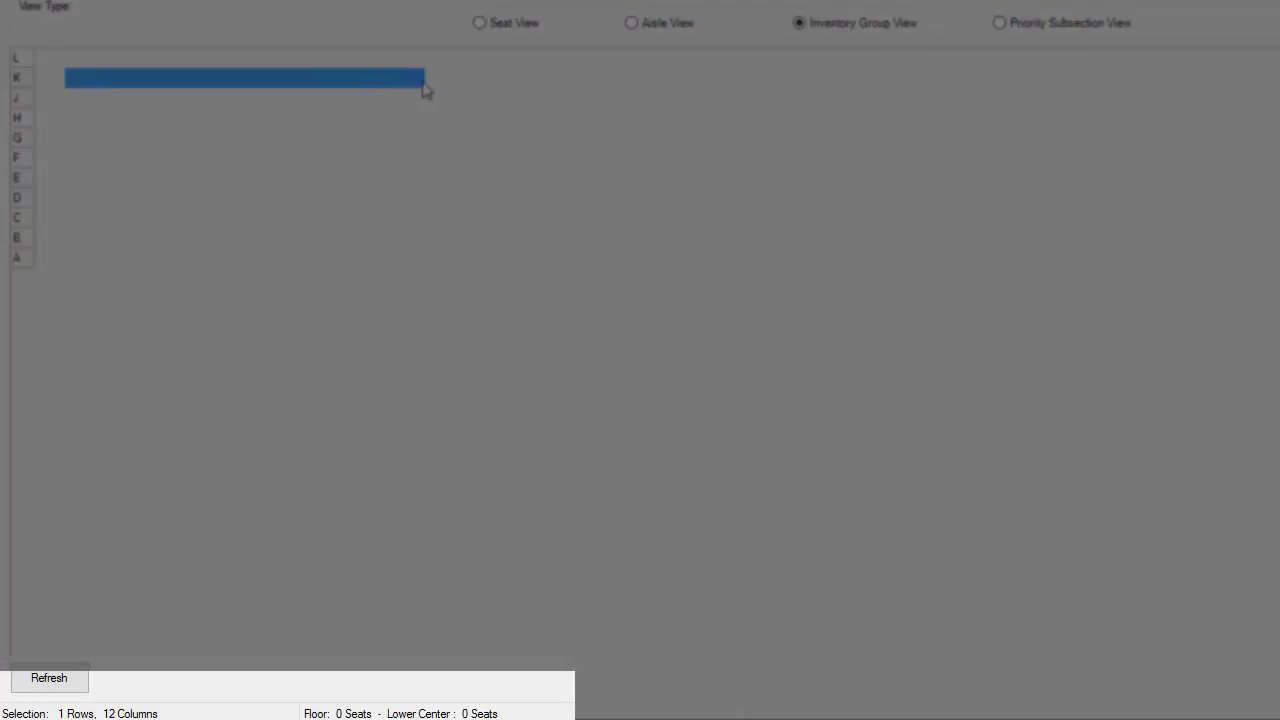
{"action": "left_click_drag", "start_coordinate": [423, 88], "coordinate": [505, 88]}
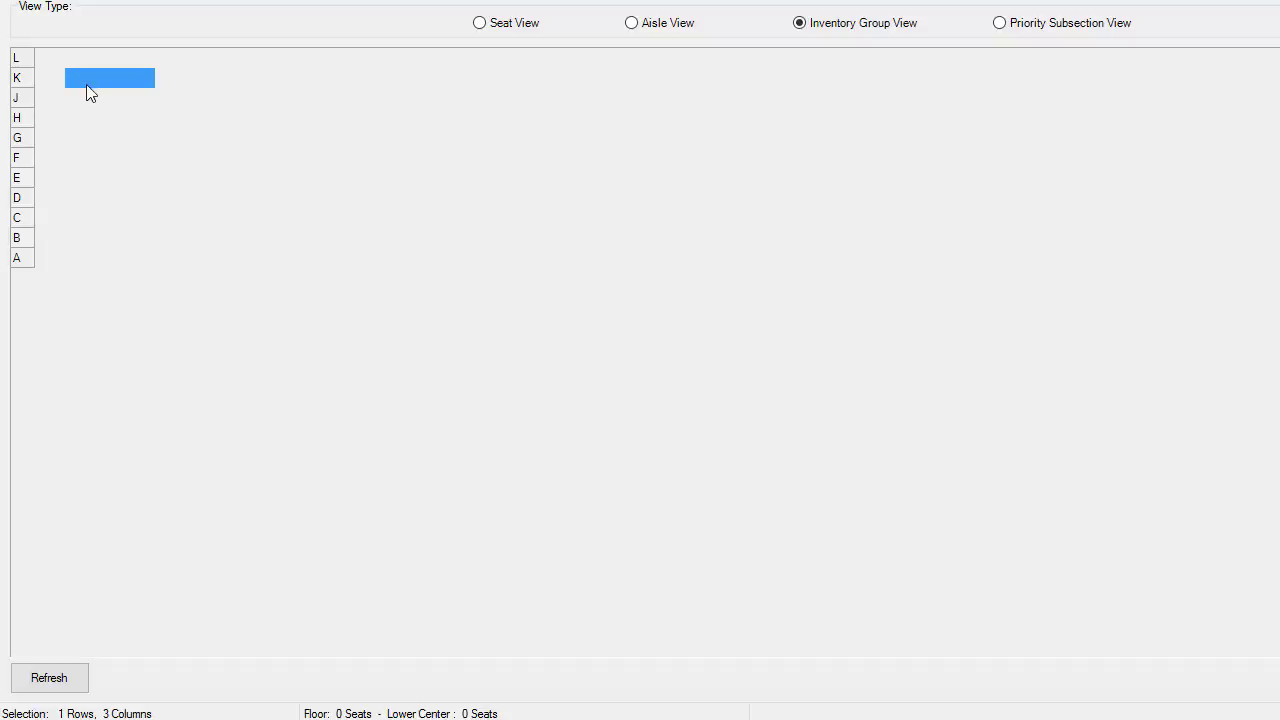
{"action": "left_click_drag", "start_coordinate": [88, 92], "coordinate": [580, 90]}
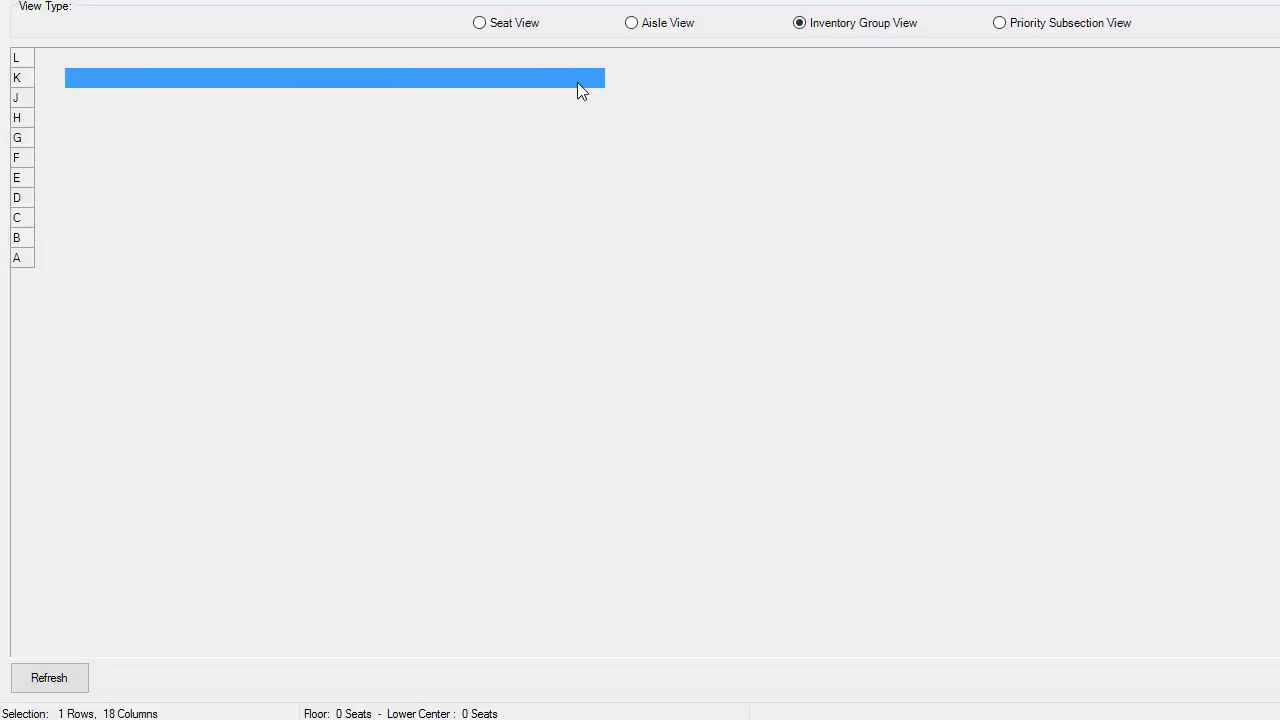
{"action": "right_click", "coordinate": [496, 80]}
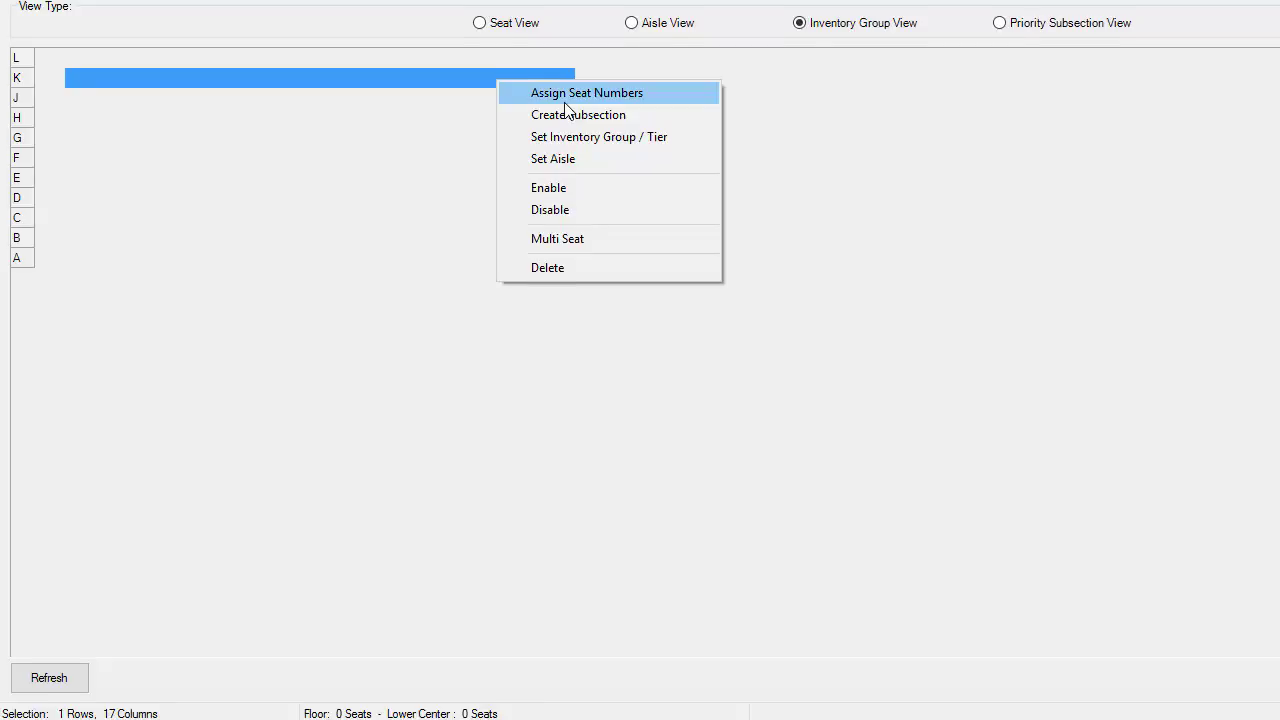
{"action": "left_click", "coordinate": [565, 100]}
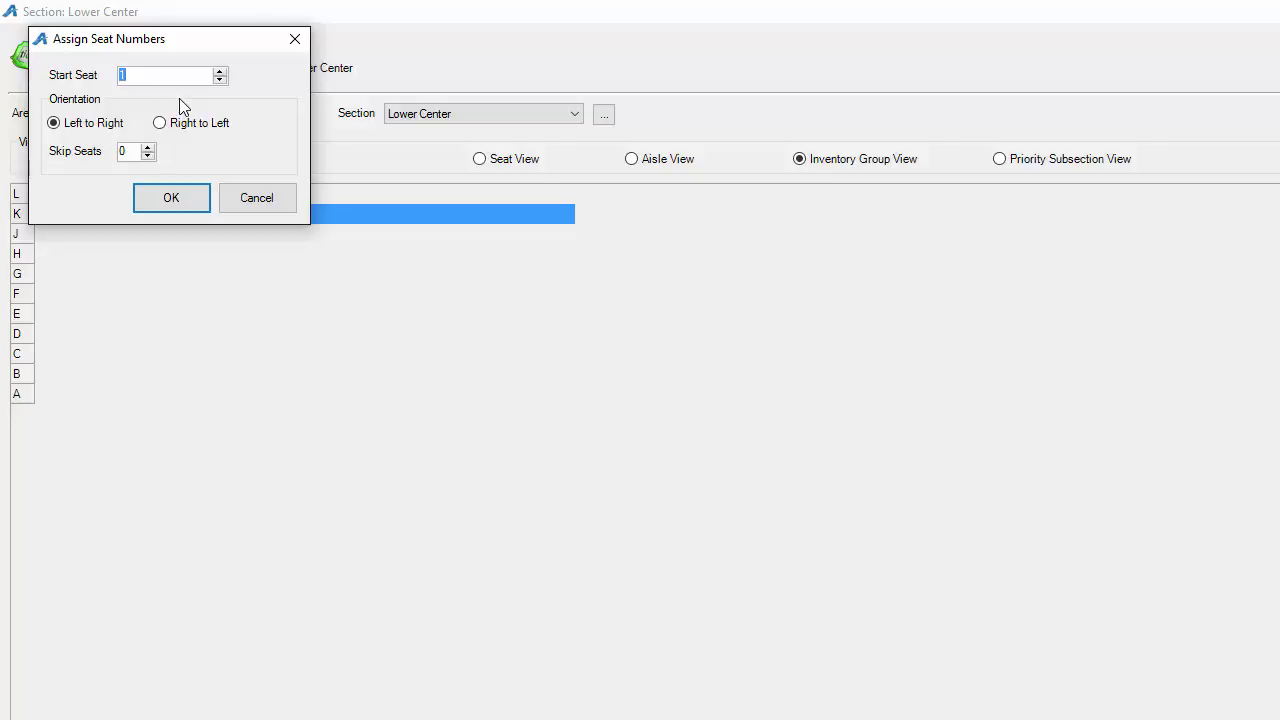
{"action": "type", "text": "101"}
{"action": "left_click", "coordinate": [171, 200]}
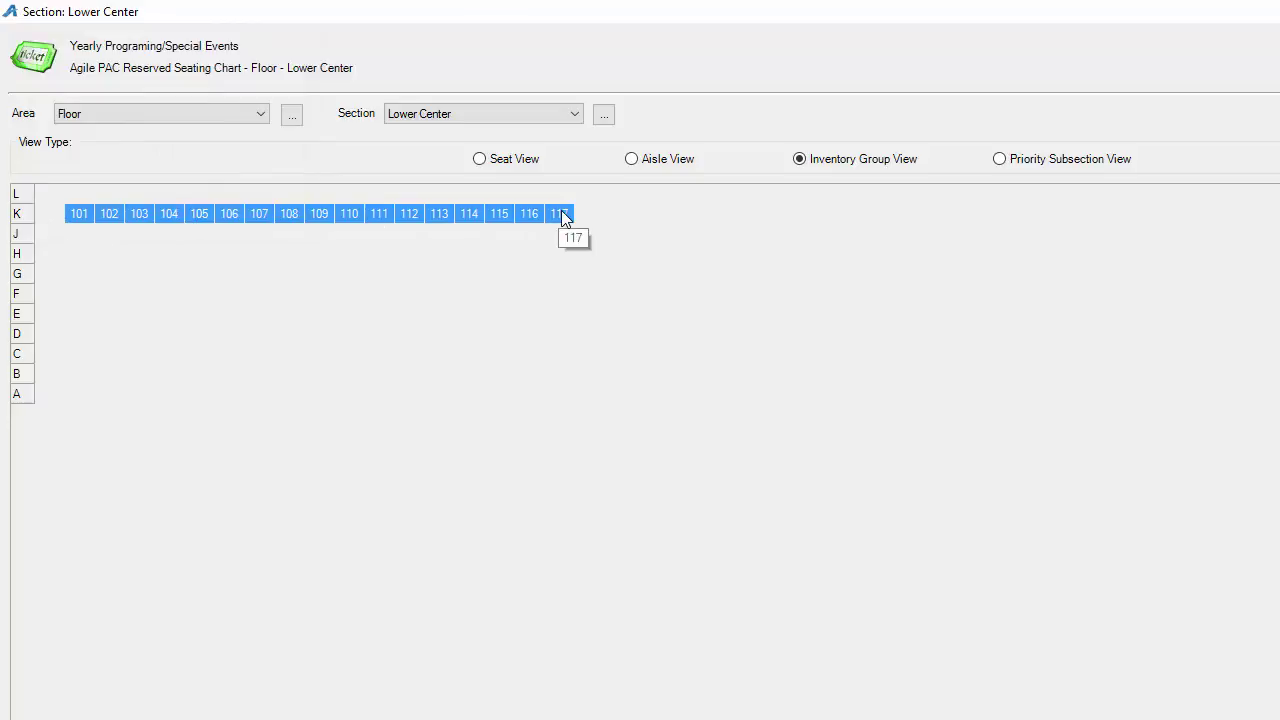
Assign seat numbers 101 to 116 in row J from left to right, leaving the first cell empty
{"action": "left_click", "coordinate": [78, 234]}
{"action": "left_click_drag", "start_coordinate": [127, 236], "coordinate": [472, 237]}
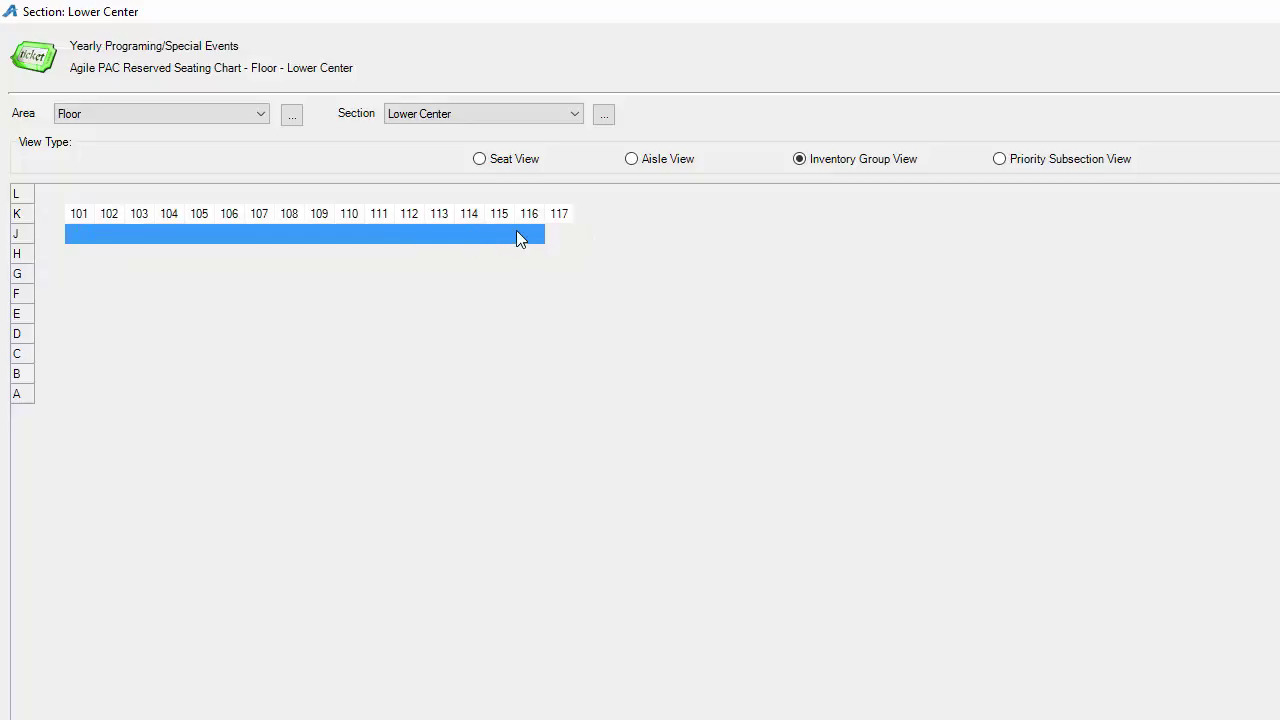
{"action": "right_click", "coordinate": [521, 237]}
{"action": "left_click", "coordinate": [628, 243]}
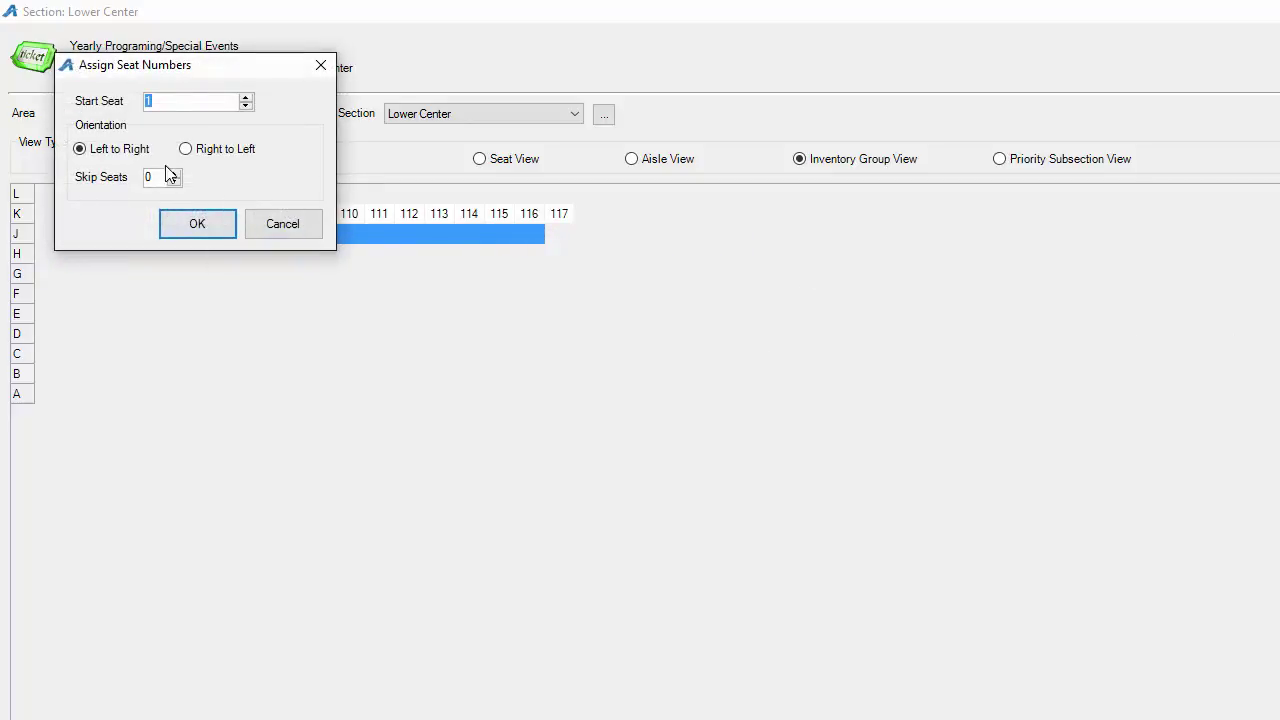
{"action": "type", "text": "101"}
{"action": "left_click", "coordinate": [193, 221]}
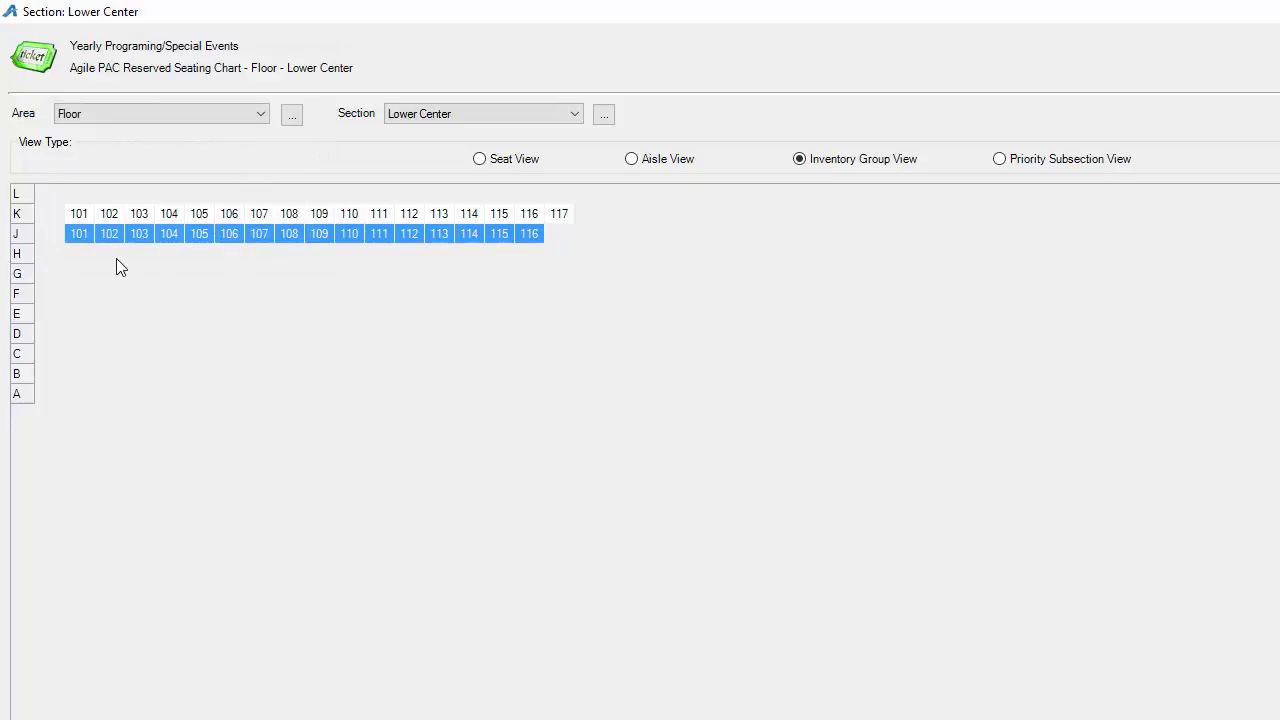
Assign seat numbers 101 to 115 in row H from left to right, leaving the first two cells empty
{"action": "left_click_drag", "start_coordinate": [116, 258], "coordinate": [491, 262]}
{"action": "right_click", "coordinate": [531, 260]}
{"action": "left_click", "coordinate": [600, 273]}
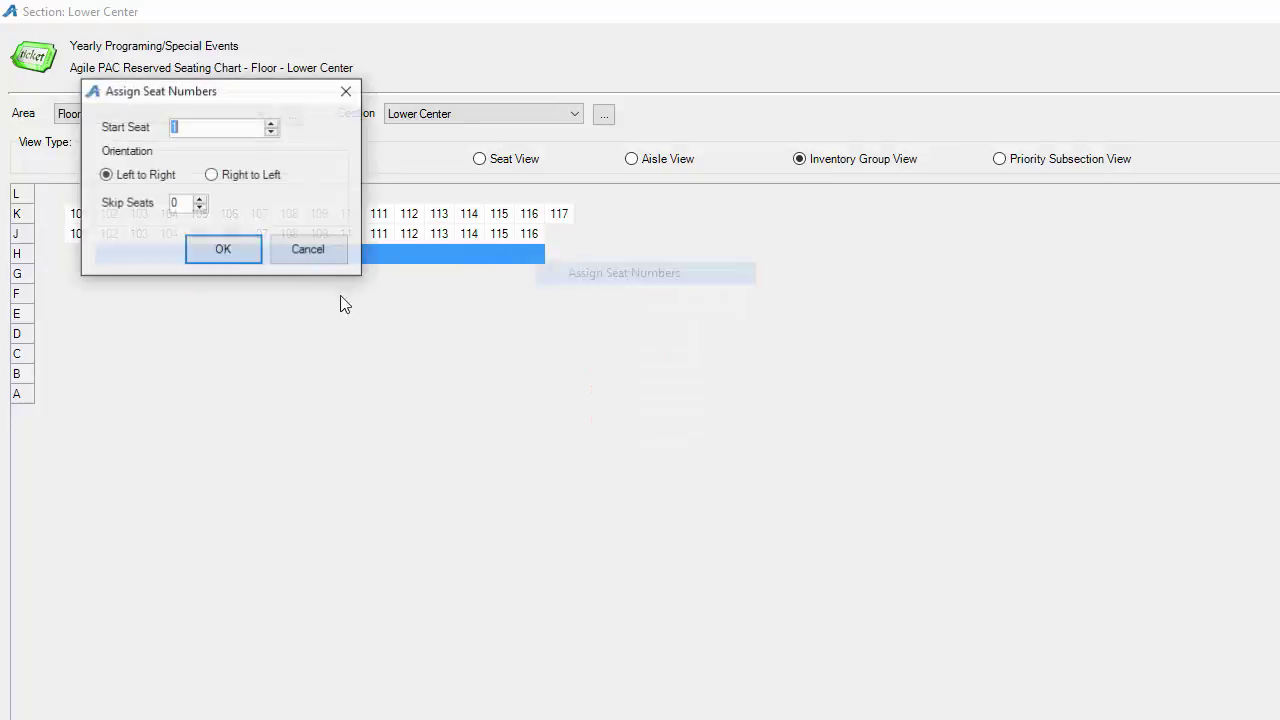
{"action": "type", "text": "1010"}
{"action": "key", "text": "BackSpace"}
{"action": "left_click", "coordinate": [200, 244]}
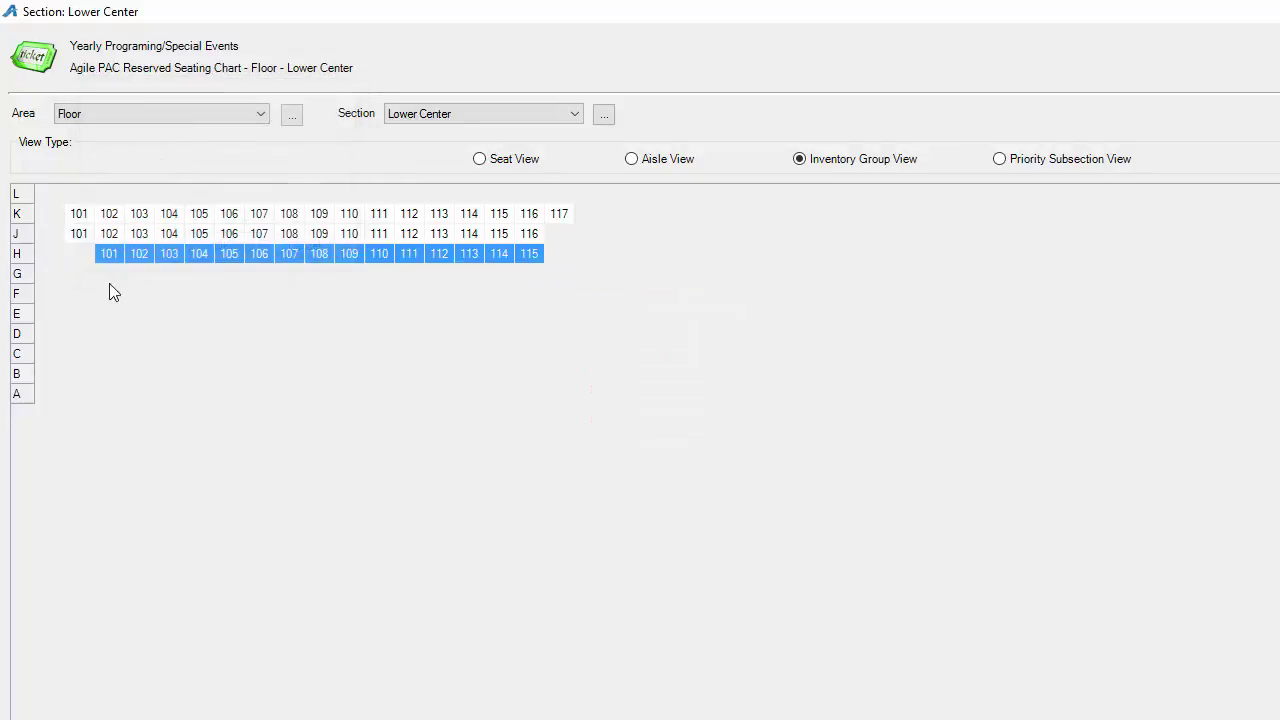
Assign seat numbers 101 to 116 in row G from left to right, leaving the first cell empty
{"action": "left_click", "coordinate": [114, 278]}
{"action": "left_click_drag", "start_coordinate": [114, 278], "coordinate": [533, 277]}
{"action": "right_click", "coordinate": [535, 280]}
{"action": "left_click", "coordinate": [575, 291]}
{"action": "type", "text": "101"}
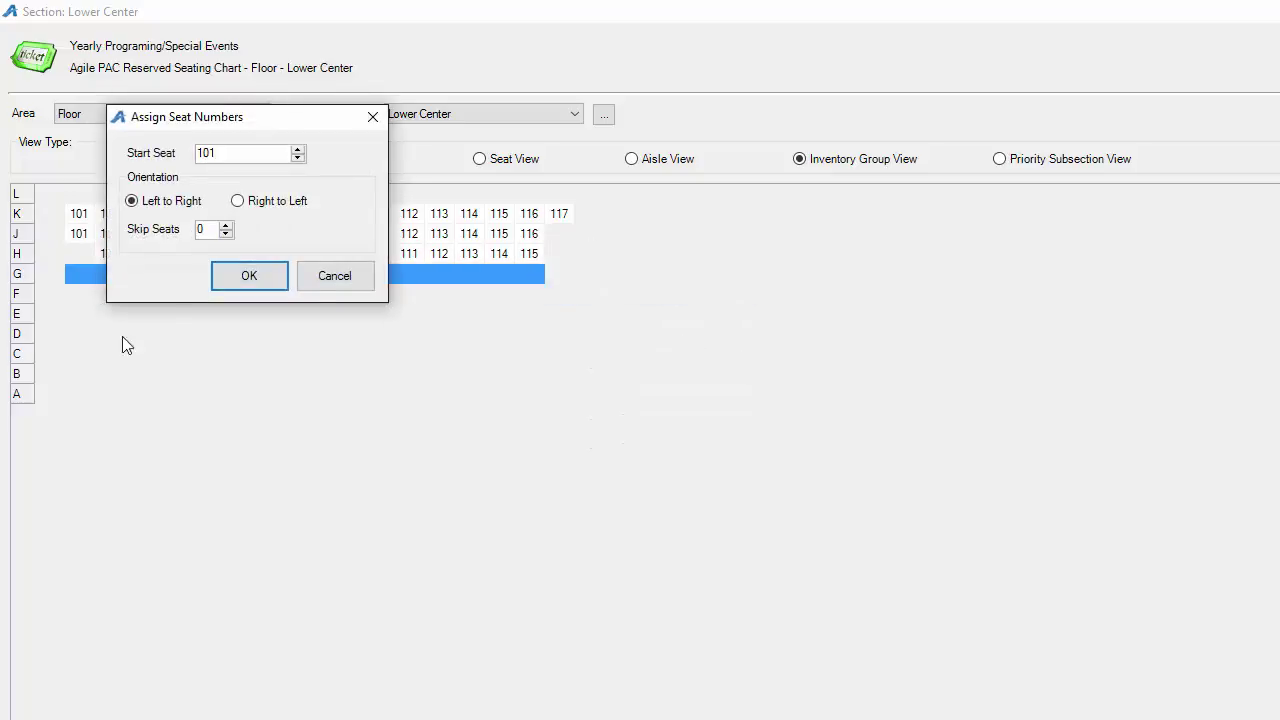
{"action": "left_click", "coordinate": [240, 276]}
{"action": "right_click", "coordinate": [230, 287]}
{"action": "left_click", "coordinate": [311, 292]}
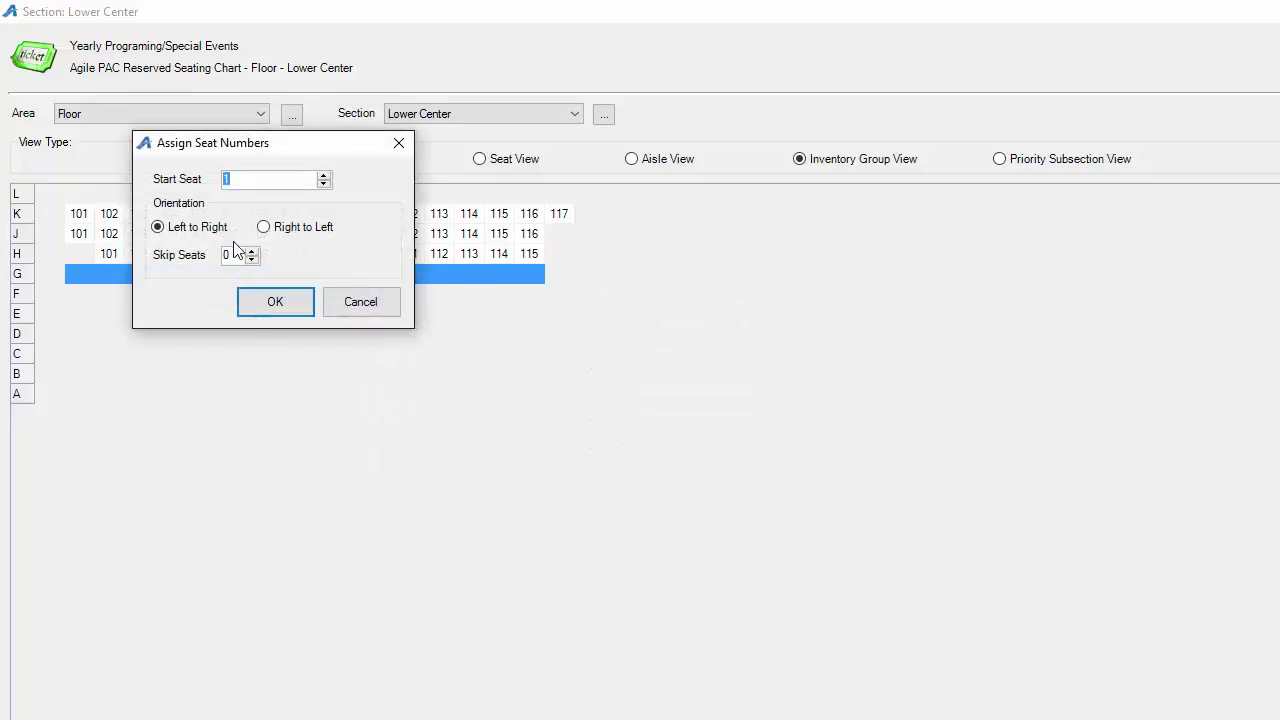
{"action": "type", "text": "101"}
{"action": "left_click", "coordinate": [285, 300]}
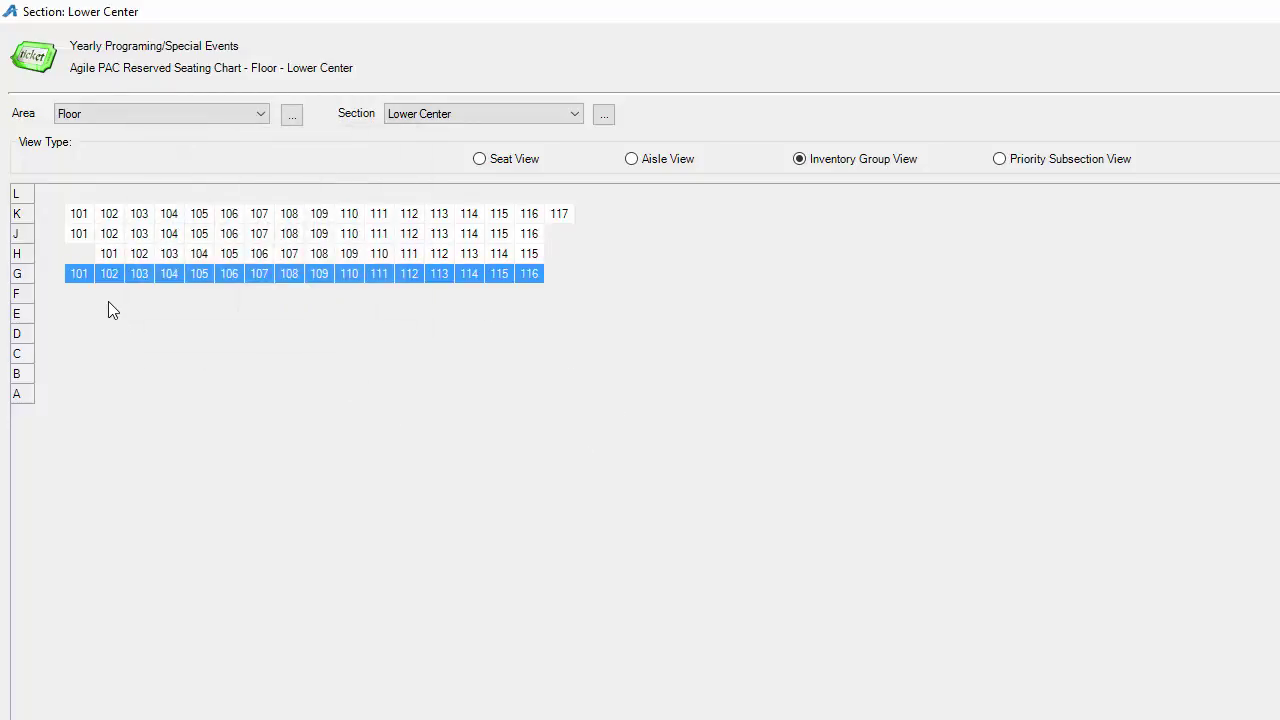
Assign seat numbers 101 to 115 in row F from left to right, leaving the first two cells empty
{"action": "left_click_drag", "start_coordinate": [109, 301], "coordinate": [534, 287]}
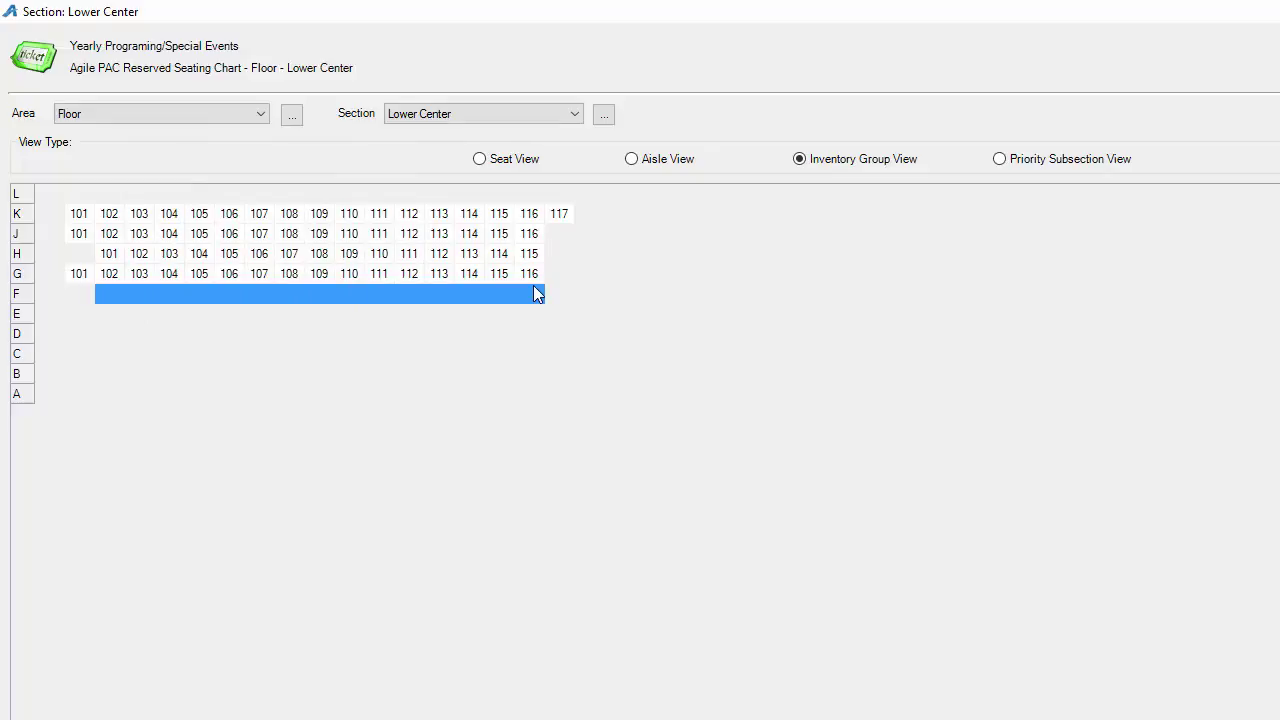
{"action": "right_click", "coordinate": [533, 285]}
{"action": "left_click", "coordinate": [600, 299]}
{"action": "key", "text": "Return"}
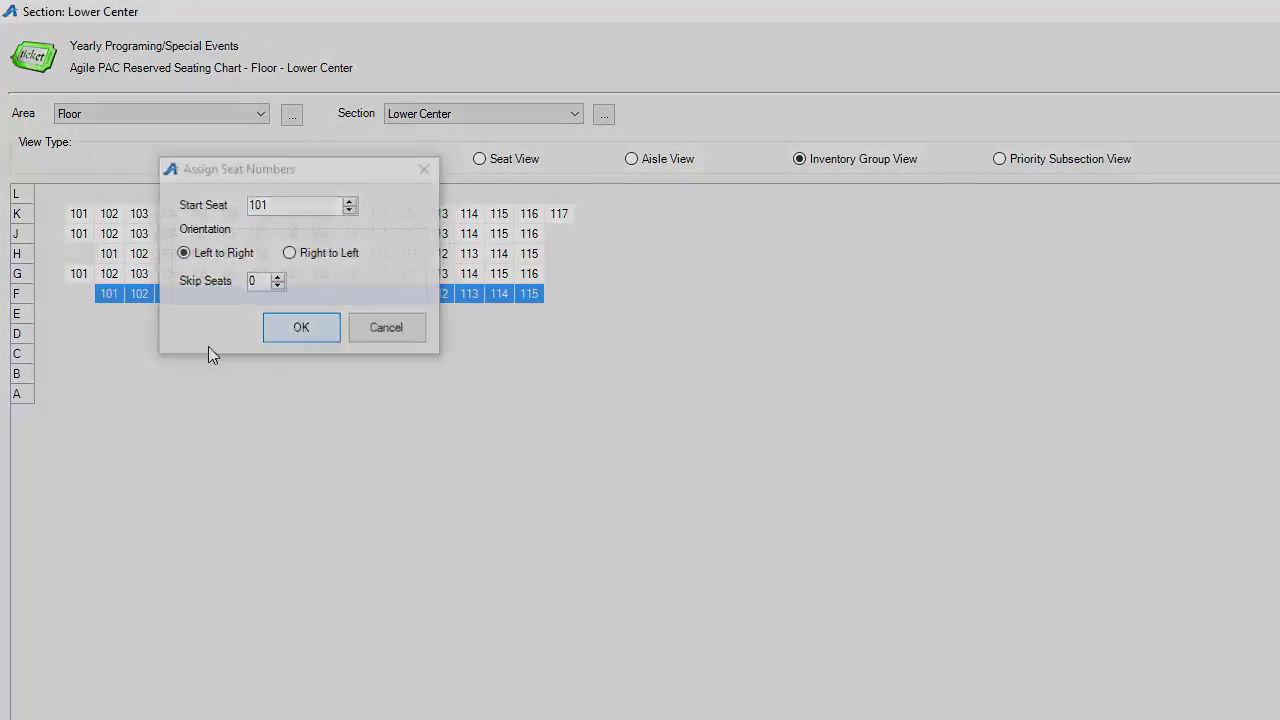